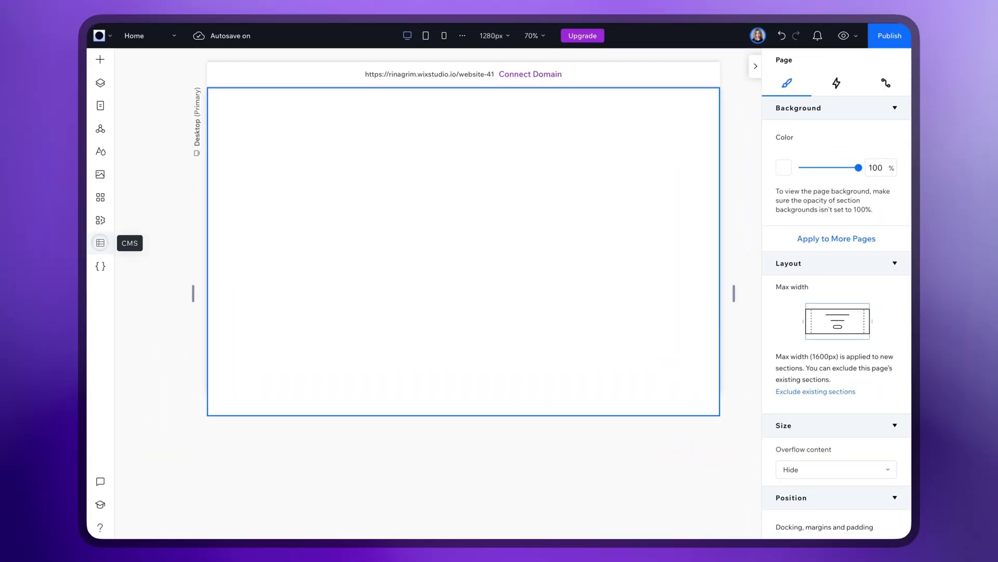
Create a new CMS collection named Poison, starting from scratch.
click(100, 242)
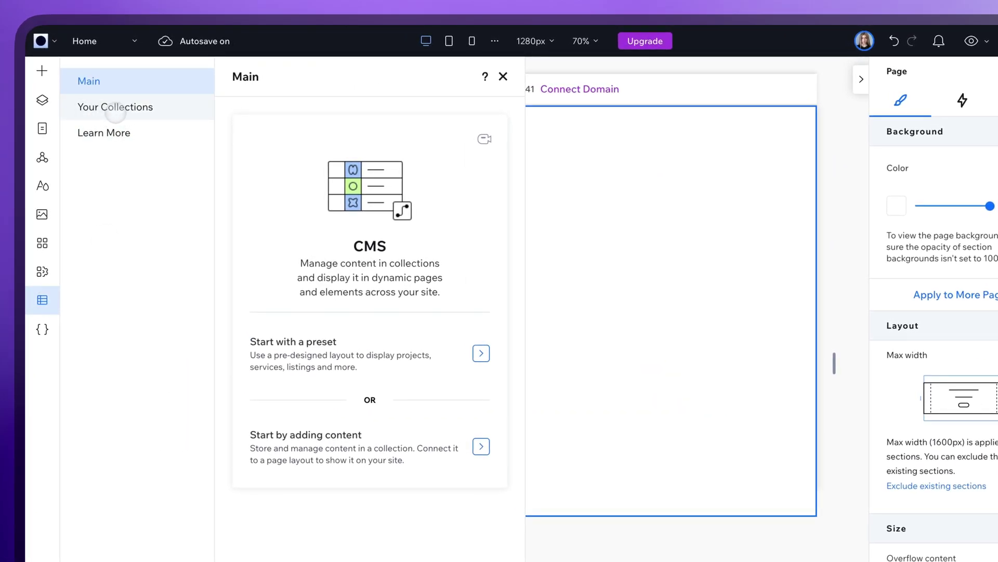
click(117, 111)
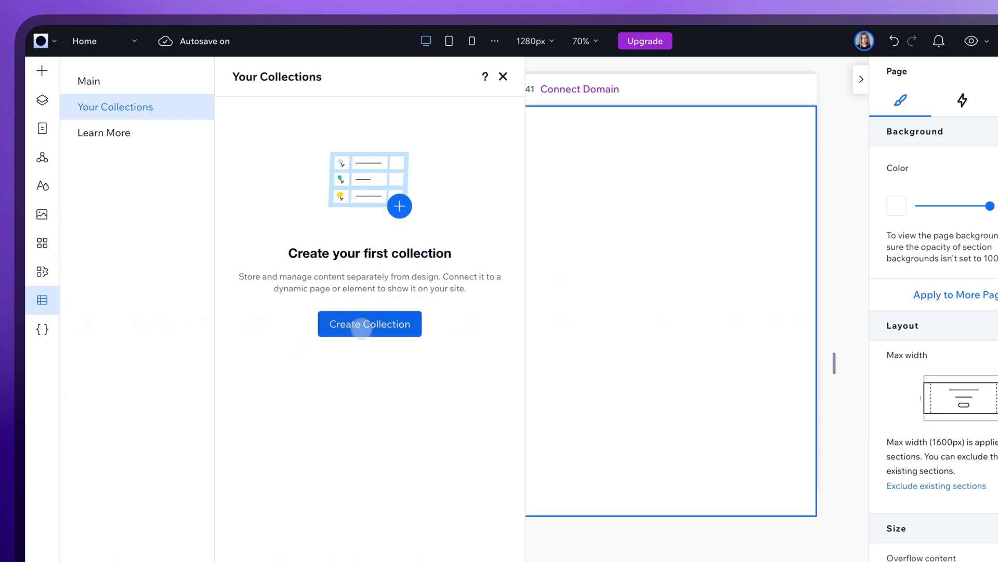
click(365, 328)
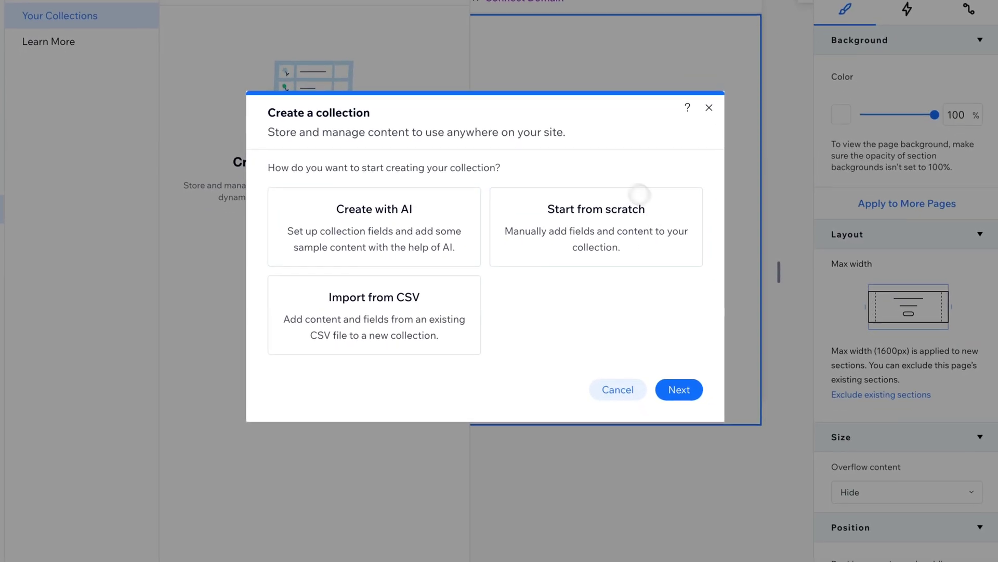
click(598, 248)
click(676, 387)
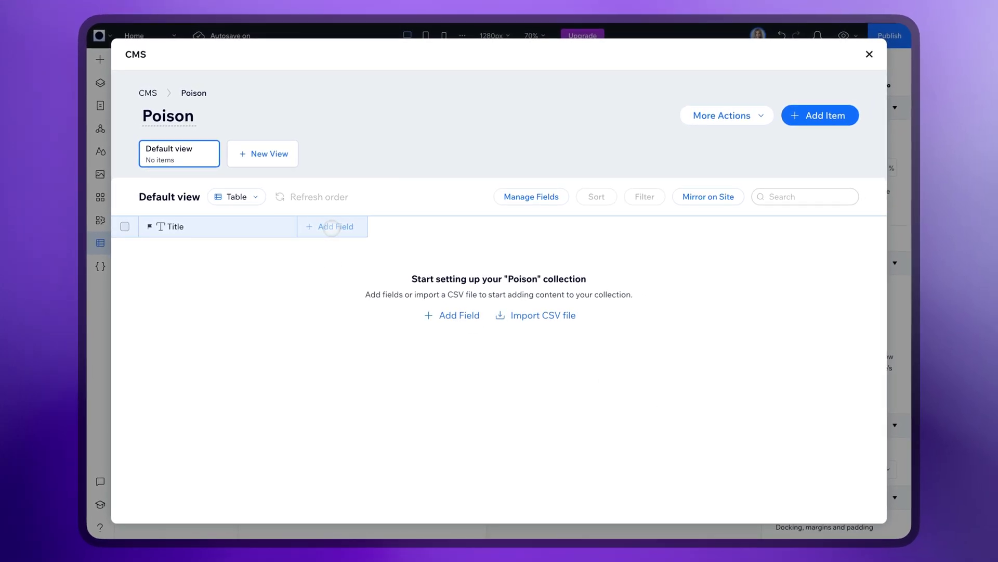
Add an image field named Poison to the collection.
click(323, 226)
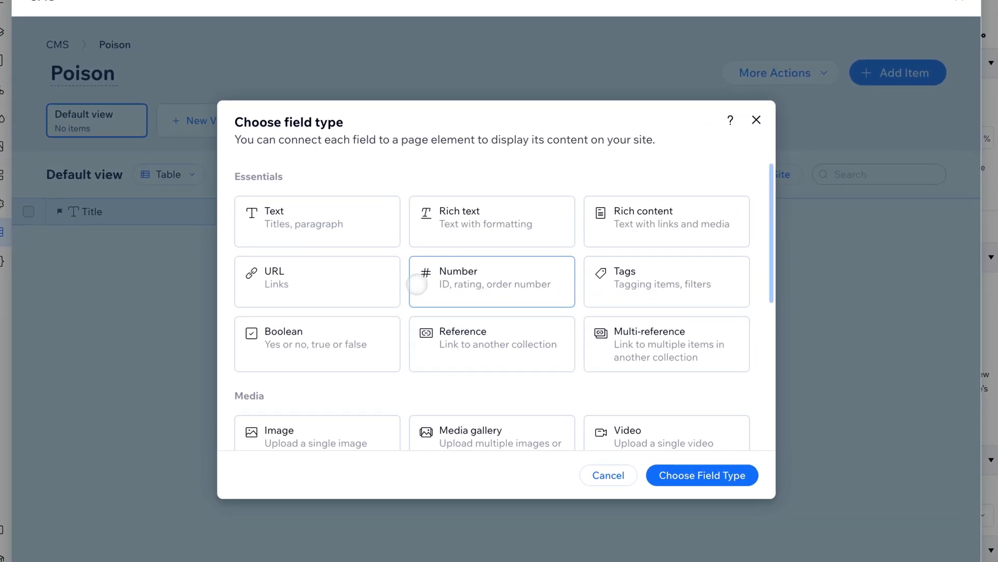
scroll(437, 320, down, 3)
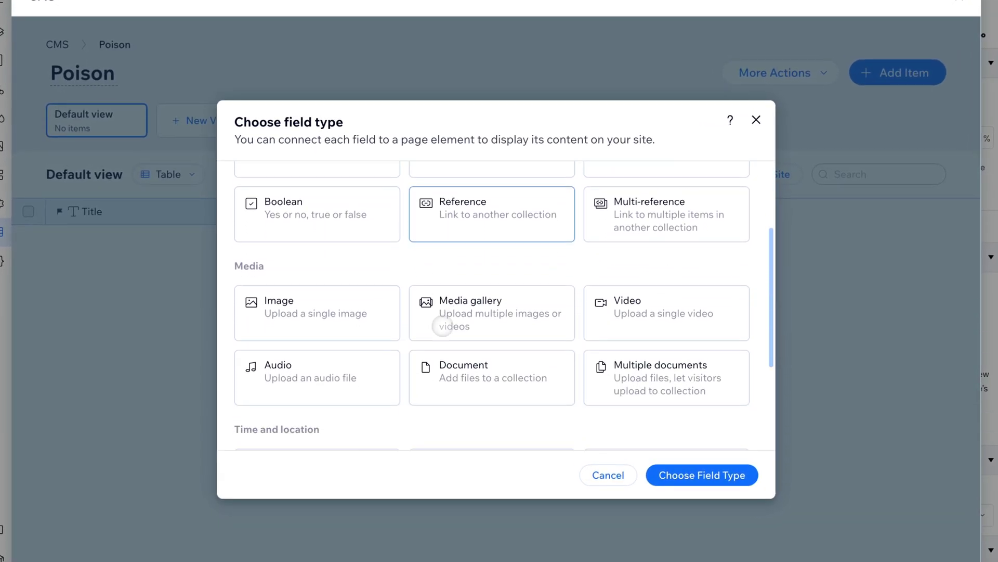
click(703, 483)
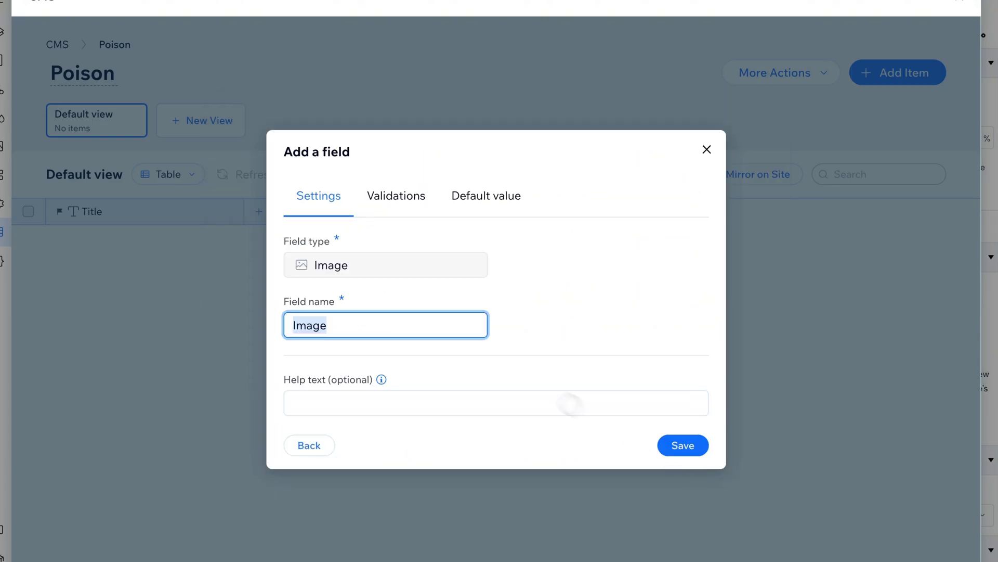
text(Poison)
click(688, 450)
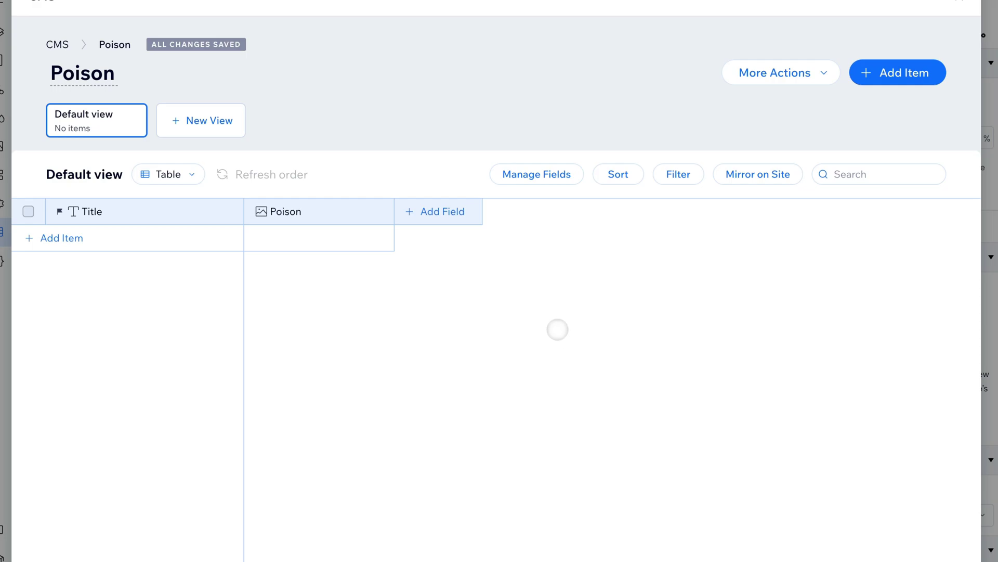
Add a second image field named Ingridients to the collection.
click(450, 212)
scroll(293, 397, down, 2)
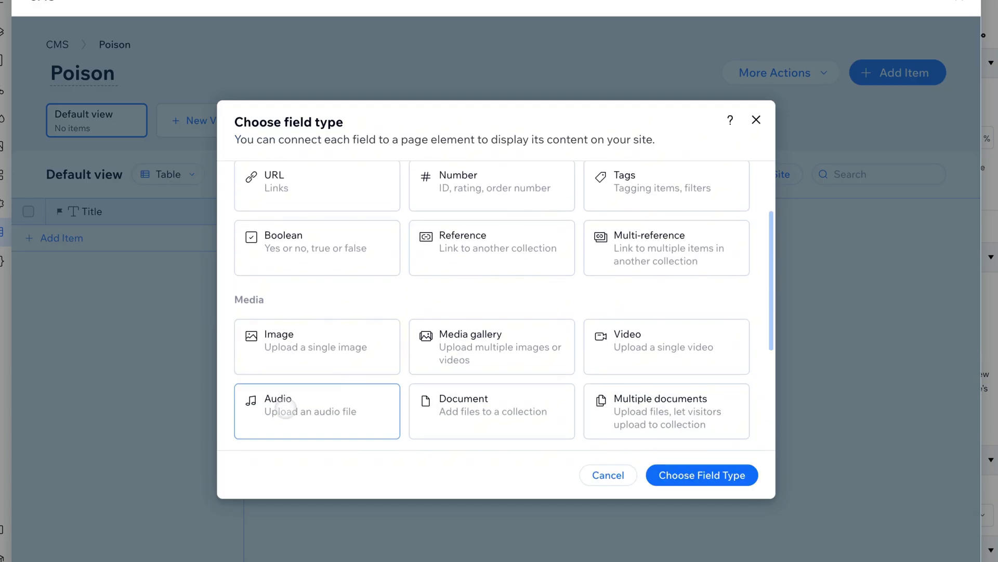
click(715, 470)
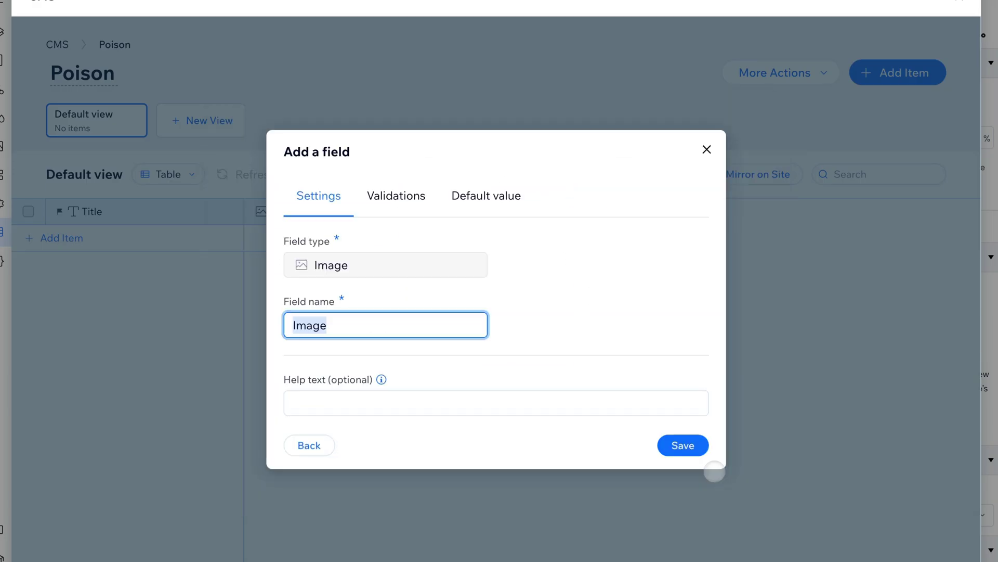
key(Return)
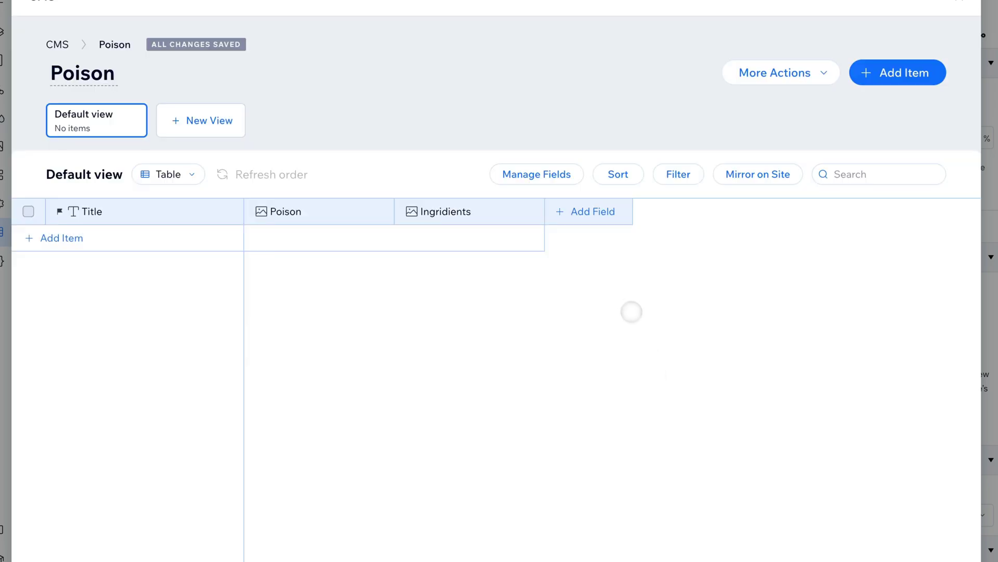
Add a text field named Description to the collection.
click(567, 211)
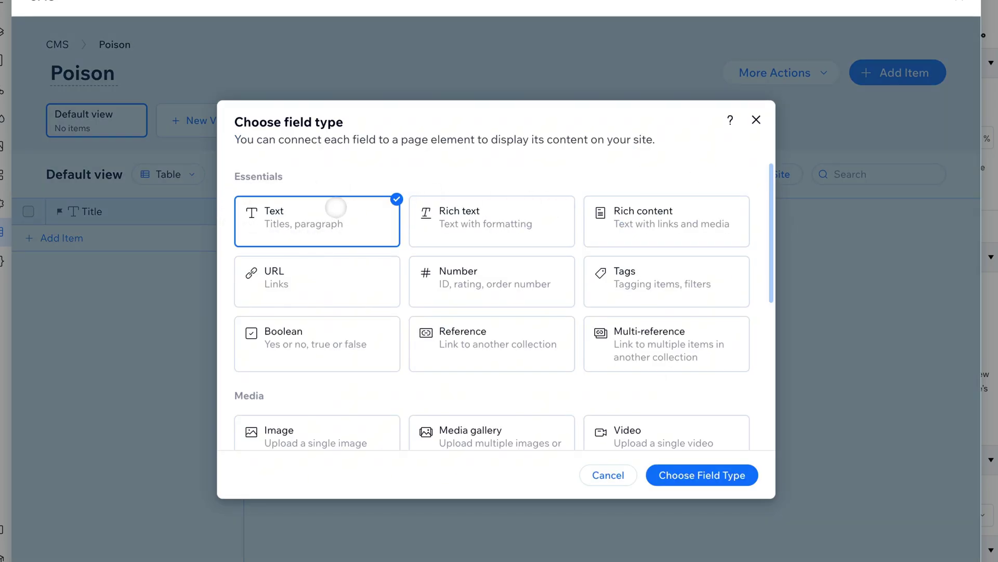
click(723, 472)
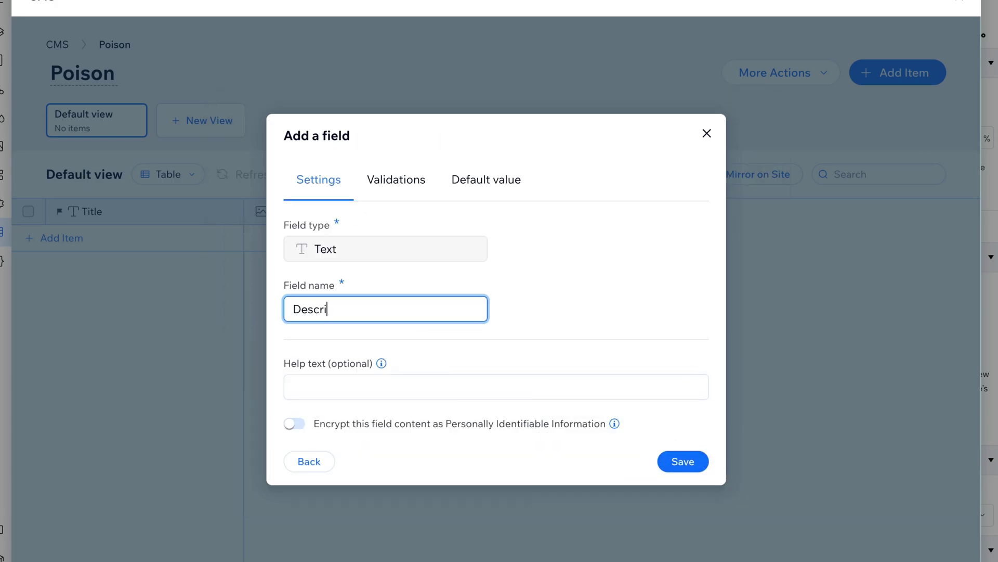
click(676, 455)
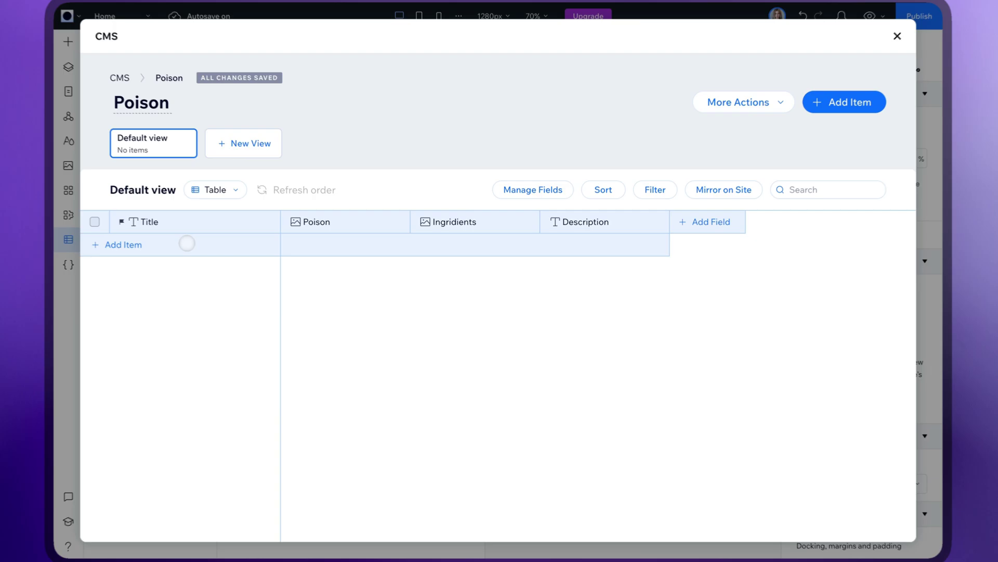
Add a first item titled Petal Plague and assign Fuchsia.png from the site files as its Poison image.
click(80, 238)
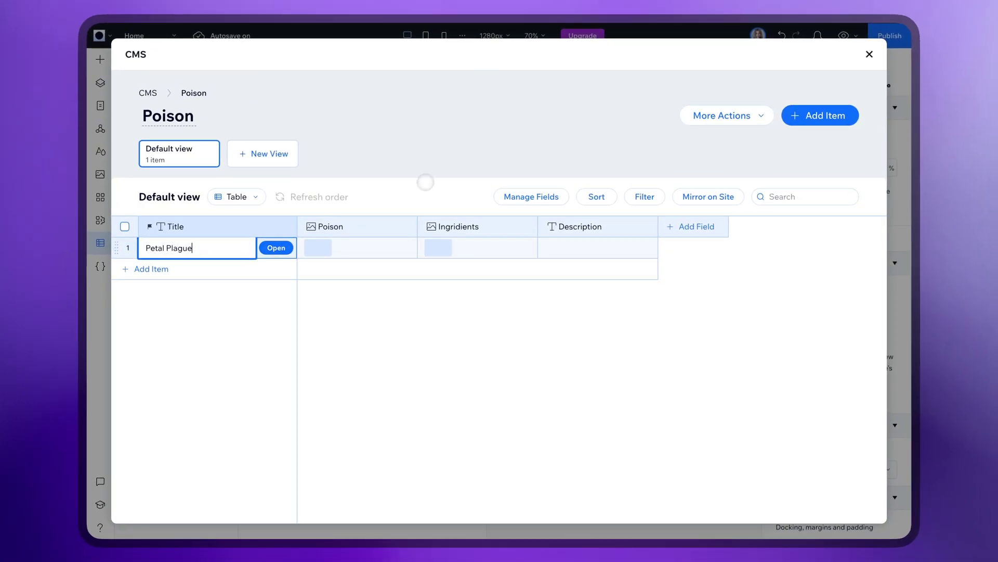
click(317, 246)
click(317, 246)
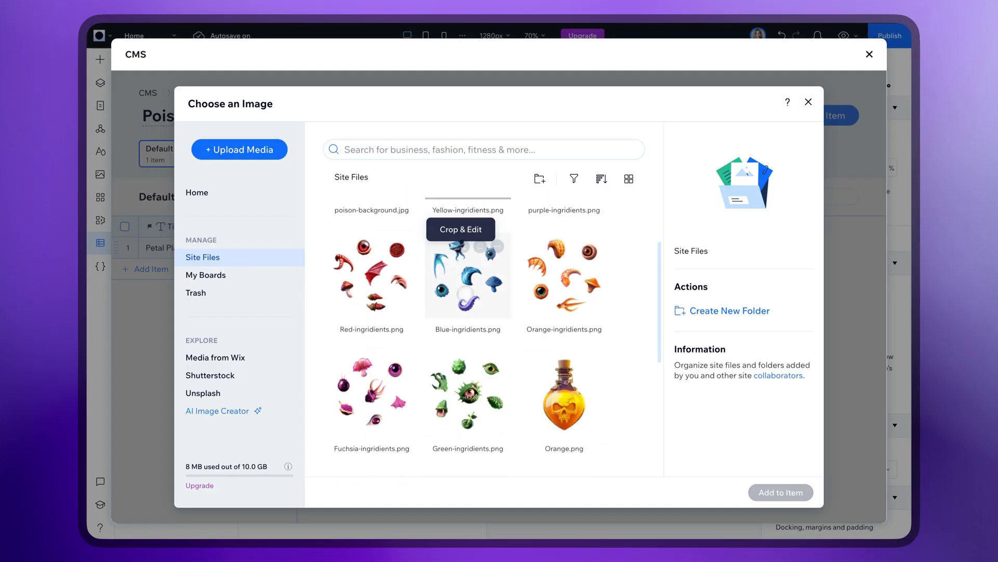
scroll(461, 291, down, 5)
click(372, 390)
click(781, 492)
Give Petal Plague the Fuchsia-ingridients.png image and a description beginning "A deceptively sweet pink poison with".
click(468, 247)
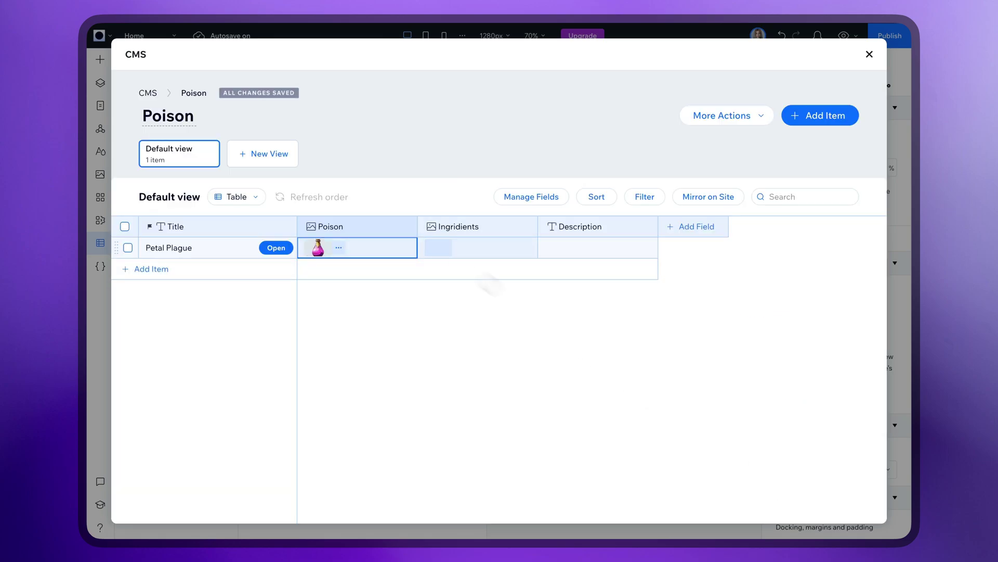
click(435, 247)
scroll(364, 364, down, 1)
click(342, 382)
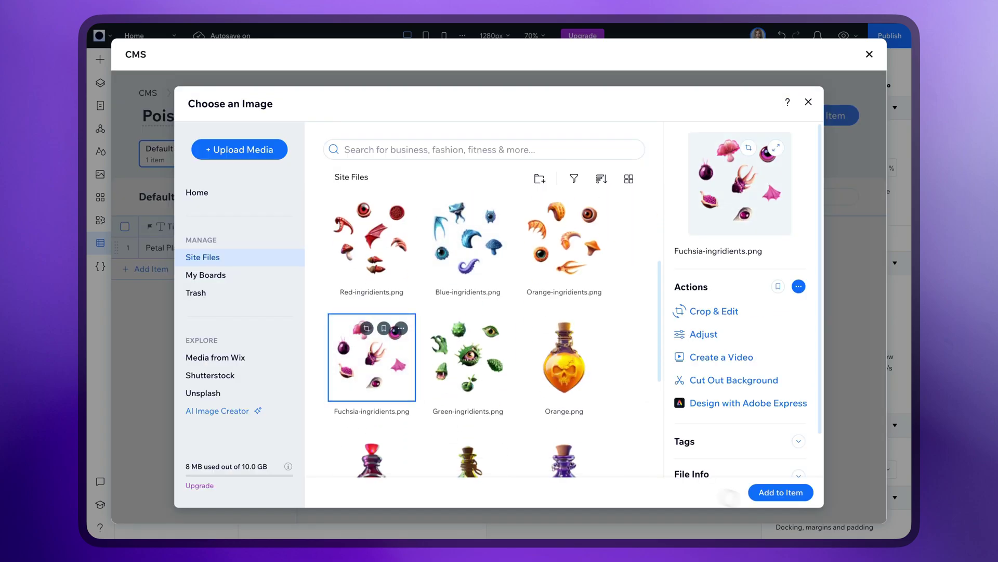
click(768, 491)
click(578, 246)
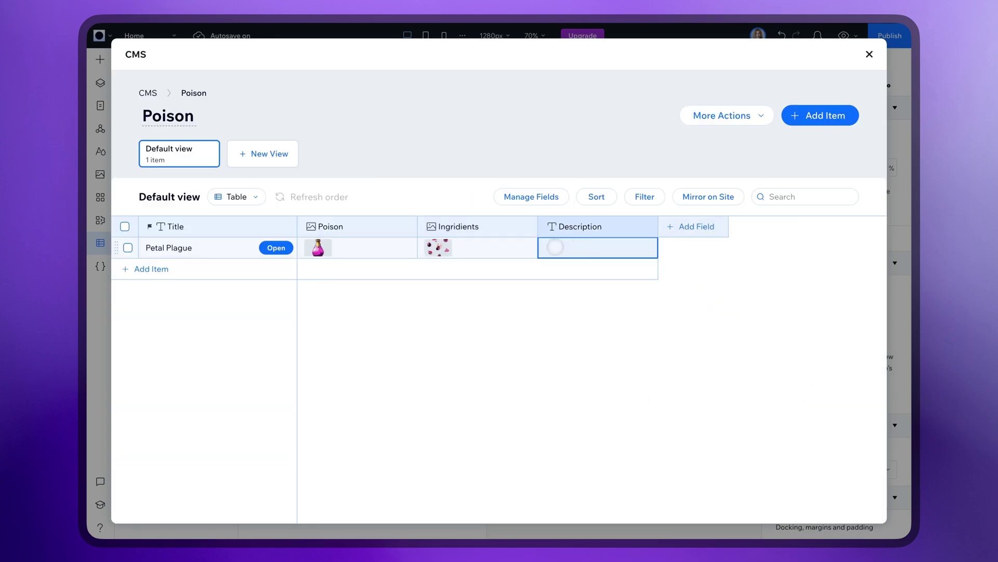
click(580, 326)
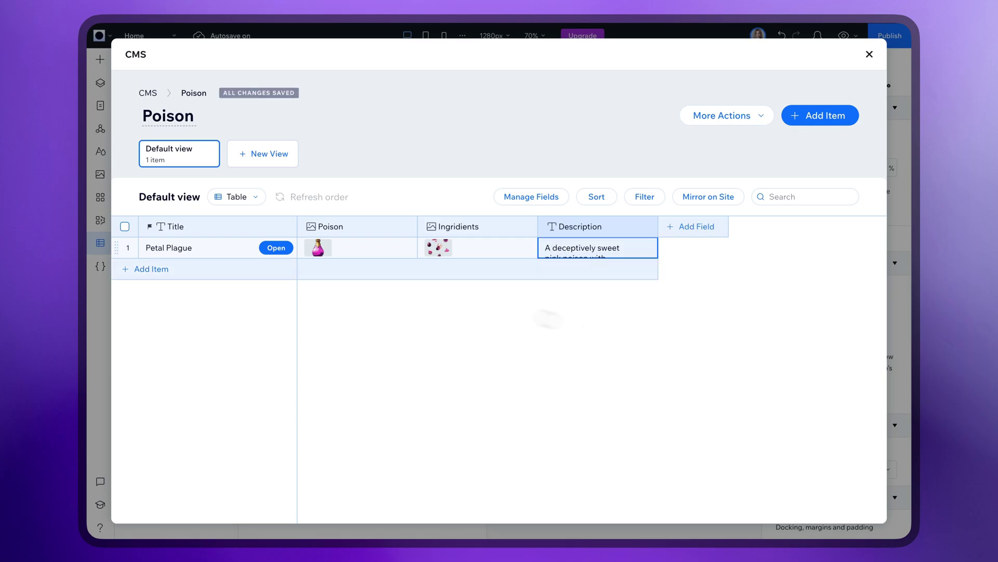
Add a second item titled Sapphire Sorrow with Blue.png as its Poison image.
click(145, 270)
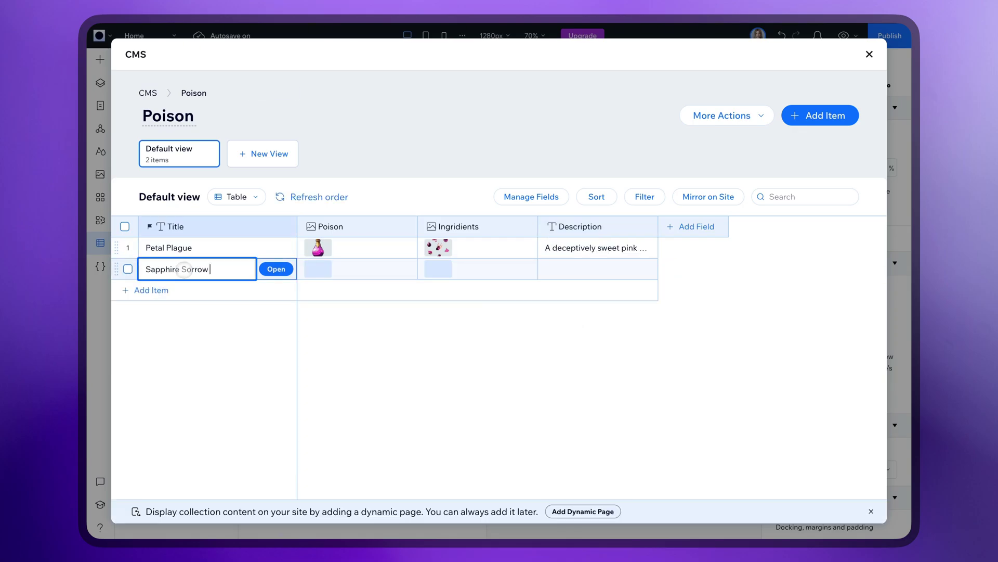
click(342, 270)
click(317, 269)
scroll(468, 312, down, 5)
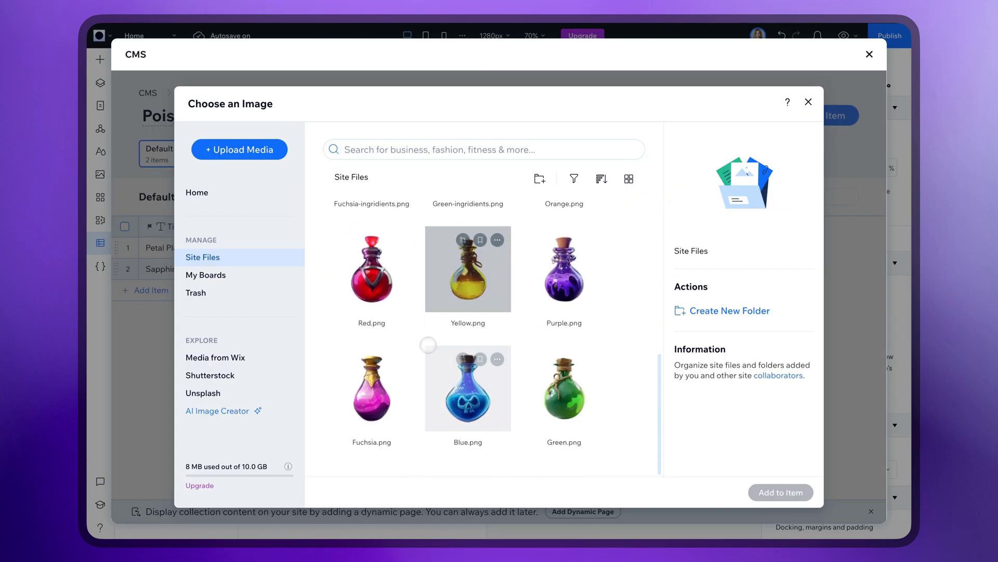
double_click(468, 395)
Give Sapphire Sorrow the Blue-ingridients.png image and a description beginning "A chilling blue potion that".
click(440, 269)
click(439, 269)
scroll(468, 312, down, 2)
click(468, 299)
click(781, 492)
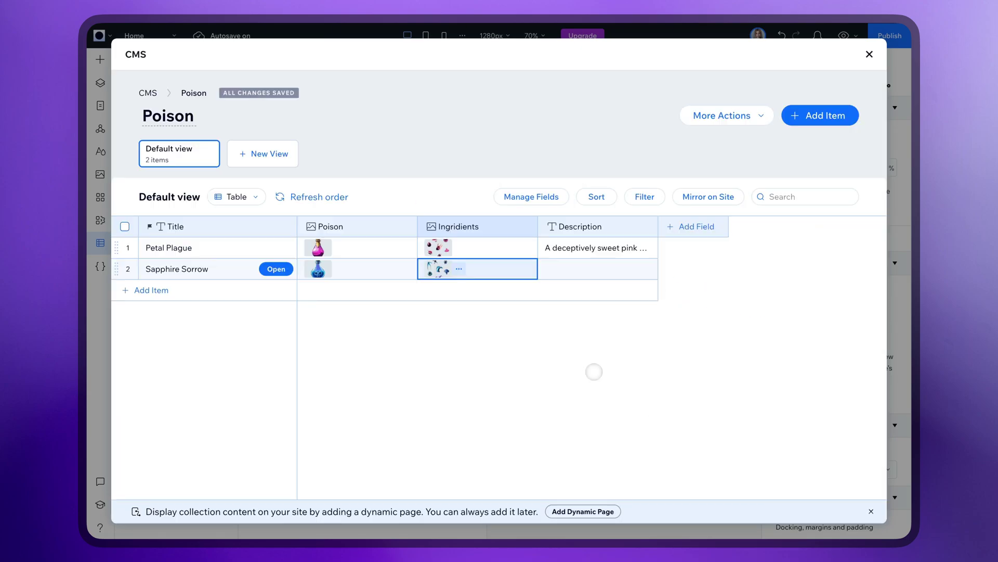
click(578, 270)
key(Return)
Add a third item titled Emerald Envy with Green.png as its Poison image.
click(156, 290)
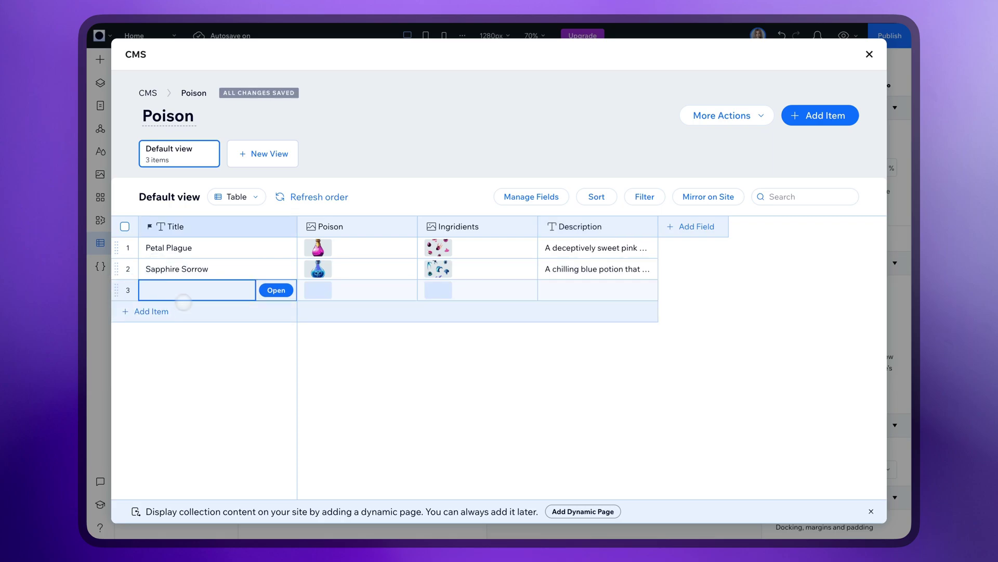
text(Emerald Envy)
click(315, 291)
click(316, 291)
scroll(416, 328, down, 5)
click(567, 384)
click(781, 492)
Give Emerald Envy the Green-ingridients.png image and a description beginning "A toxic green mixture".
click(438, 290)
scroll(468, 312, down, 2)
click(468, 335)
click(775, 490)
click(579, 289)
key(ctrl+v)
key(Return)
Add a fourth item titled Golden Rot with Orange.png as its Poison image.
click(152, 311)
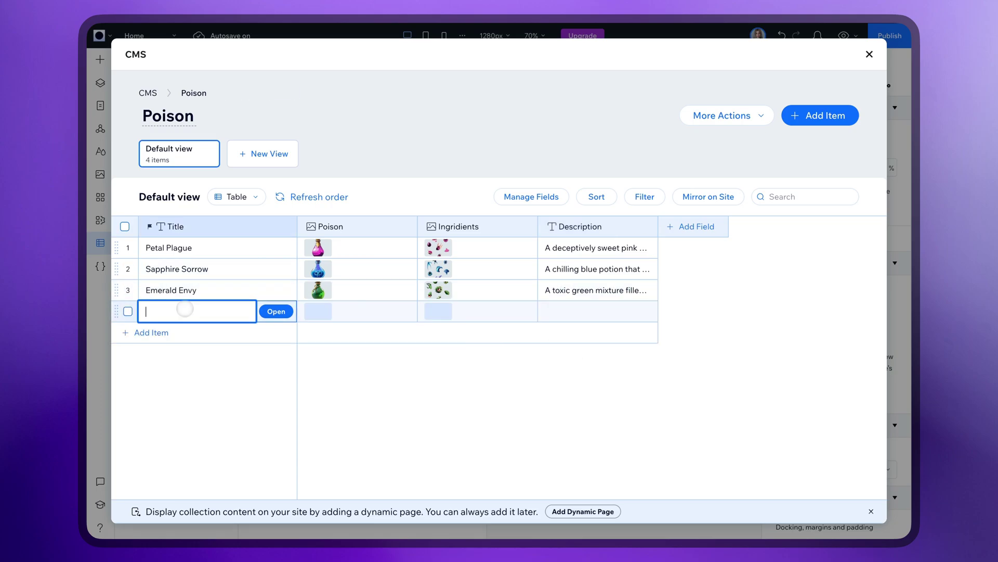
text(Golden Rot)
click(317, 311)
scroll(571, 366, down, 4)
click(564, 343)
click(780, 492)
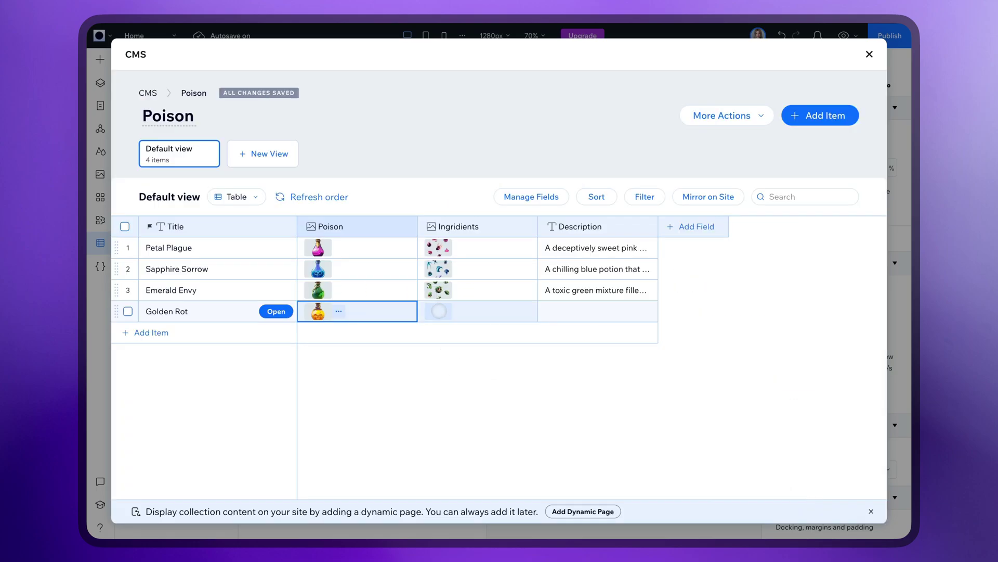
Give Golden Rot the Yellow-ingridients.png image and a description beginning "A sickly yellow brew".
click(438, 311)
click(468, 255)
click(773, 489)
click(579, 311)
text(A sickly yellow brew, symbolizing decay and destruction.)
key(Return)
Add a fifth item titled Crimson Curse with Red.png as its Poison image.
click(156, 333)
click(317, 332)
click(370, 282)
click(781, 492)
Give Crimson Curse the Red-ingridients.png image and the description "A blood-red elixir that brings instant dread.".
click(439, 332)
click(372, 338)
click(793, 496)
click(576, 334)
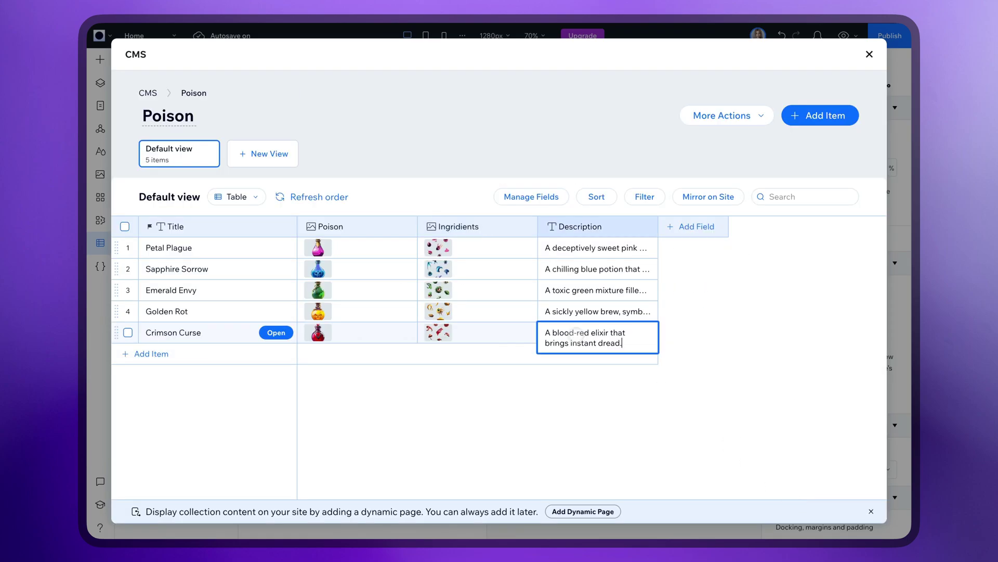
key(Return)
Add a sixth item titled Violet Venom with Purple.png as its Poison image.
click(186, 354)
text(Violet Venom)
click(318, 354)
click(563, 270)
click(780, 492)
Give Violet Venom purple-ingridients.png and the description "A mysterious and eerie potion with a dark, sinister glow.", and close the collection.
click(424, 354)
click(563, 250)
click(781, 491)
click(572, 357)
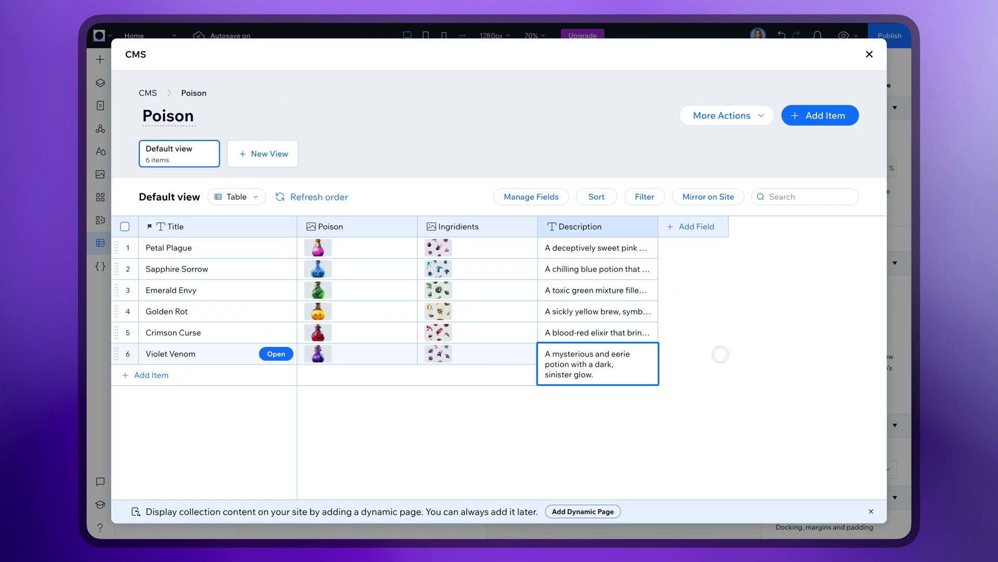
key(Return)
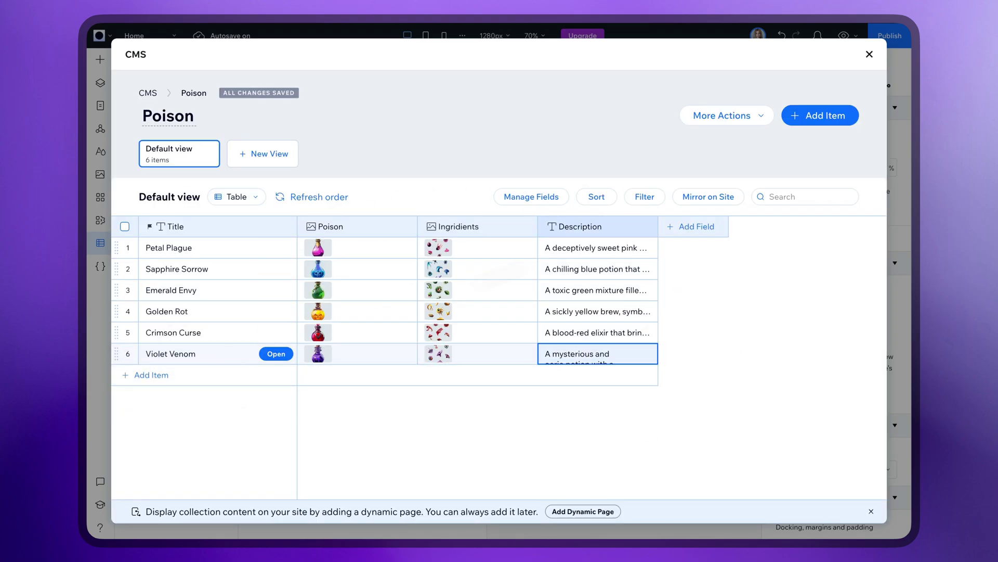
click(869, 54)
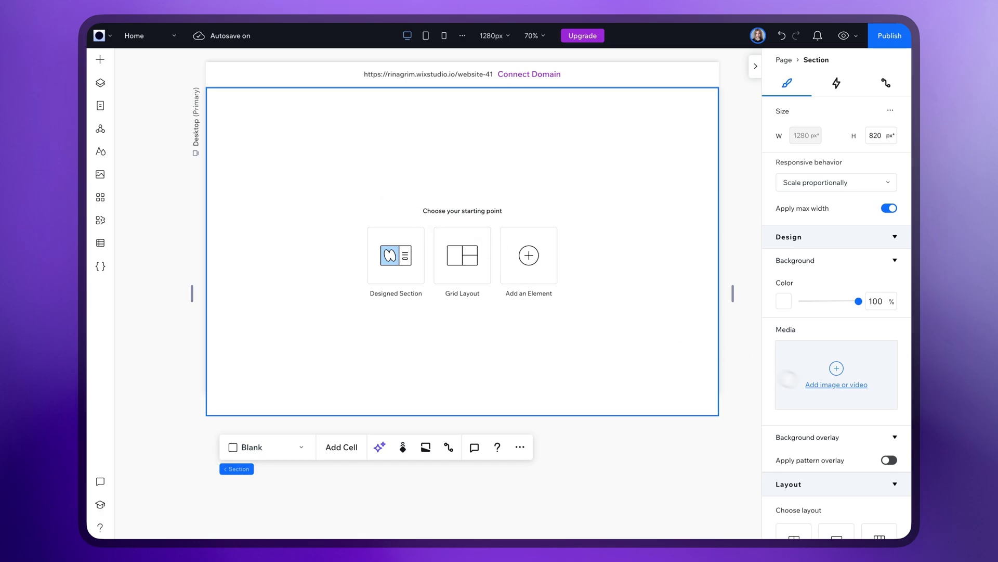
Set poison-background.jpg from the site files as the blank section's background image.
click(821, 383)
click(312, 229)
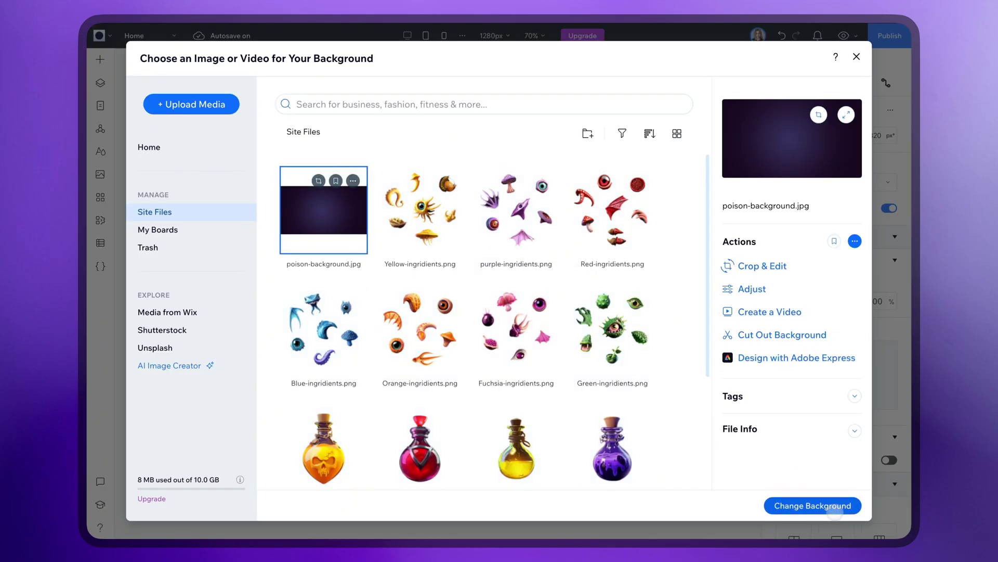
click(832, 507)
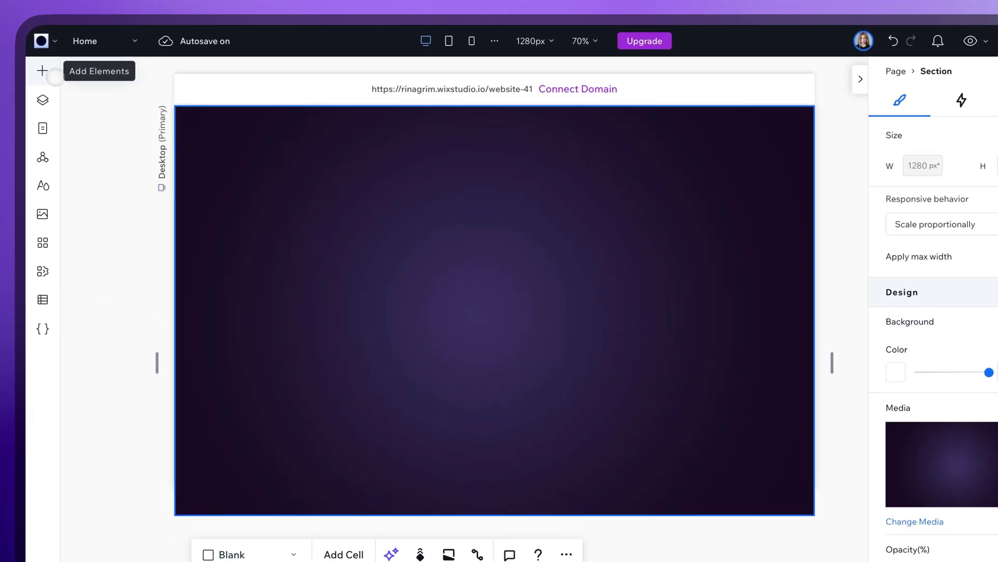
Place a repeater in the middle of the section and add items to fill two rows of three cards.
click(109, 64)
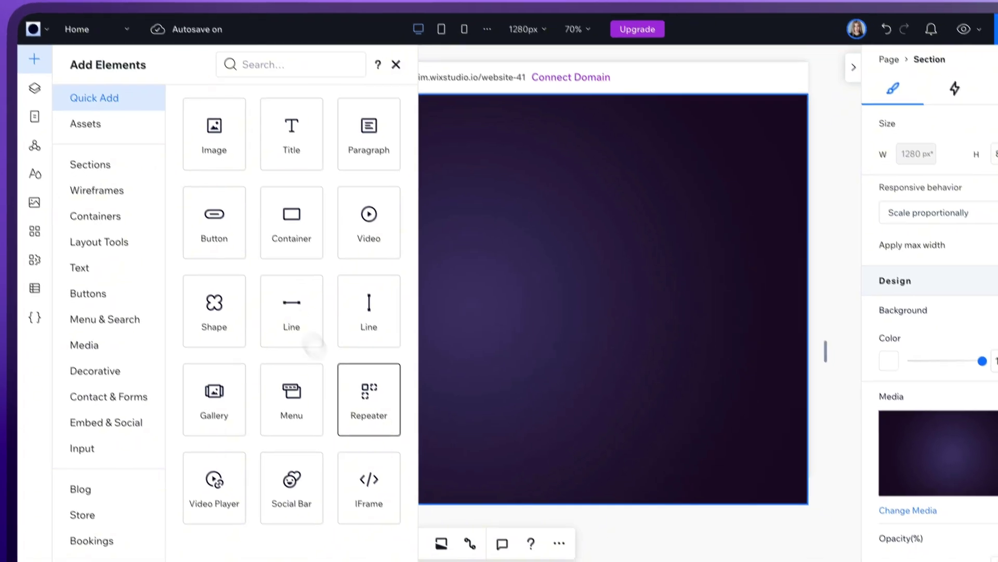
drag(377, 406, 517, 306)
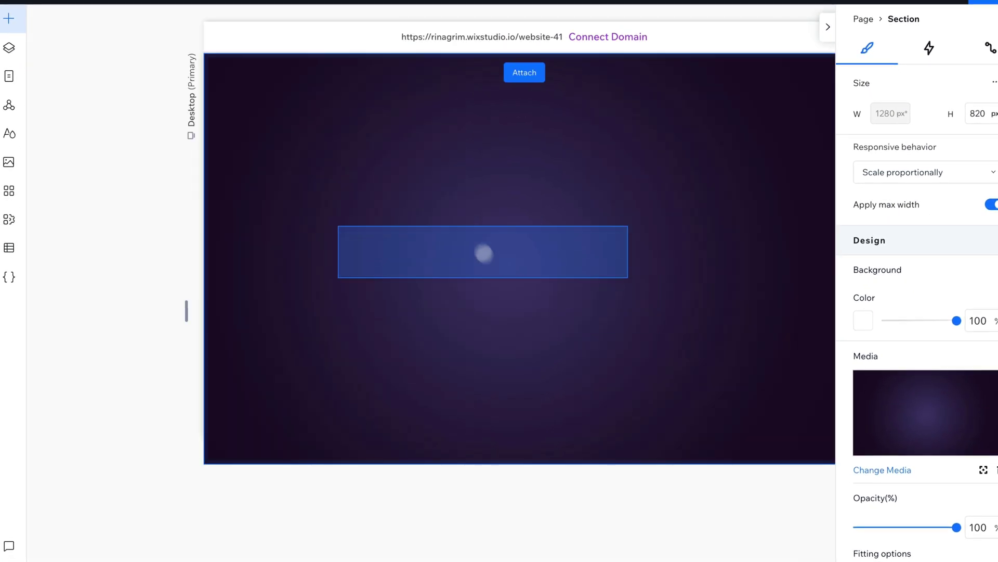
drag(483, 253, 466, 227)
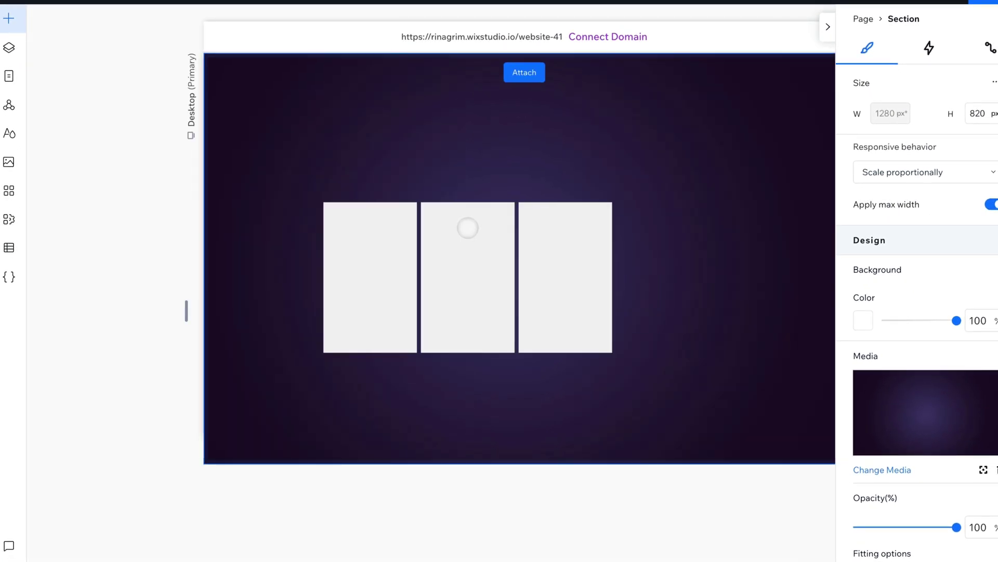
click(439, 164)
click(439, 164)
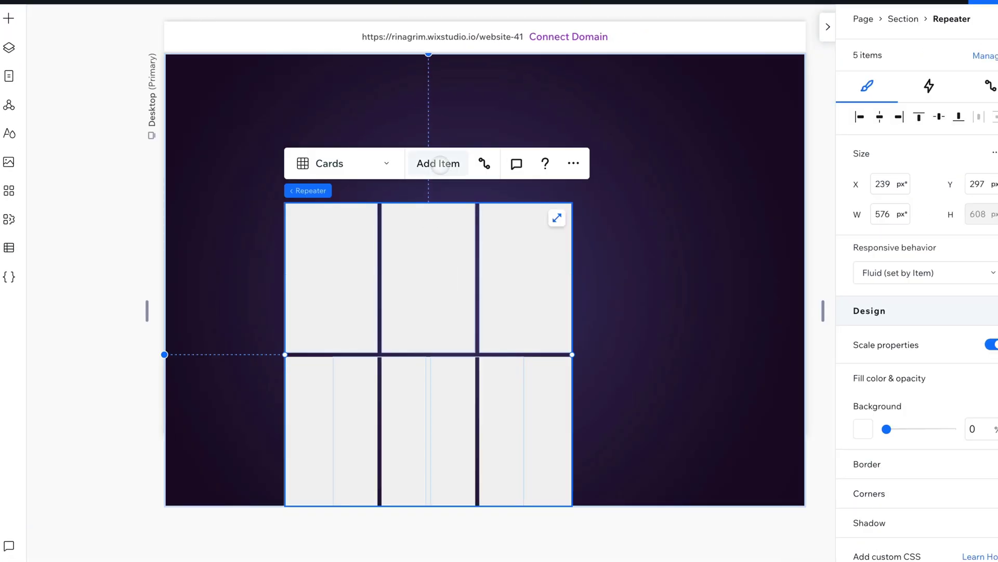
Add a sixth item to the repeater and stretch it to 950 px wide across the middle of the section.
click(439, 164)
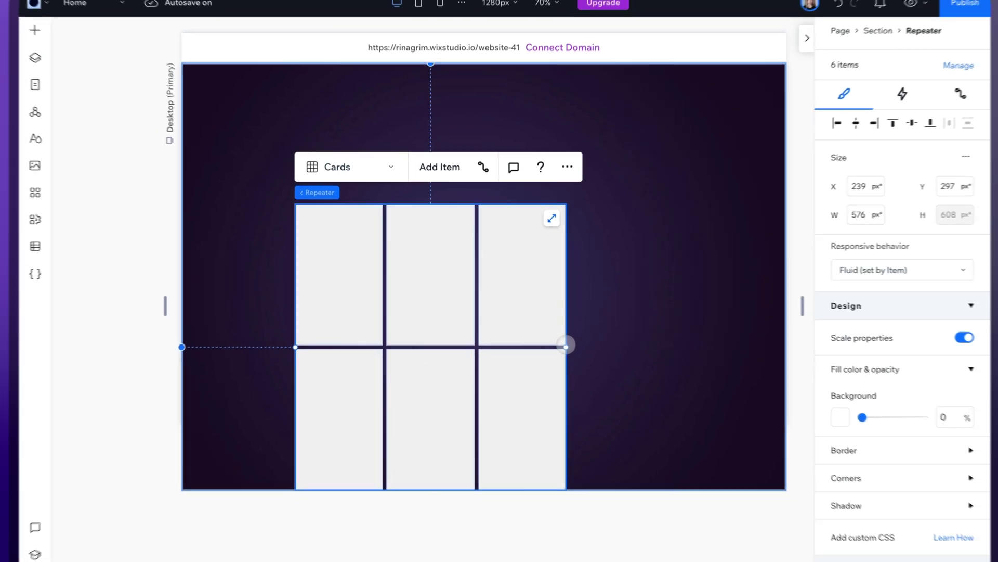
drag(566, 346, 732, 345)
drag(521, 389, 487, 298)
drag(261, 257, 285, 253)
Set the repeater items' height to about 324 px and centre the repeater vertically in the section.
click(475, 364)
drag(474, 372, 473, 381)
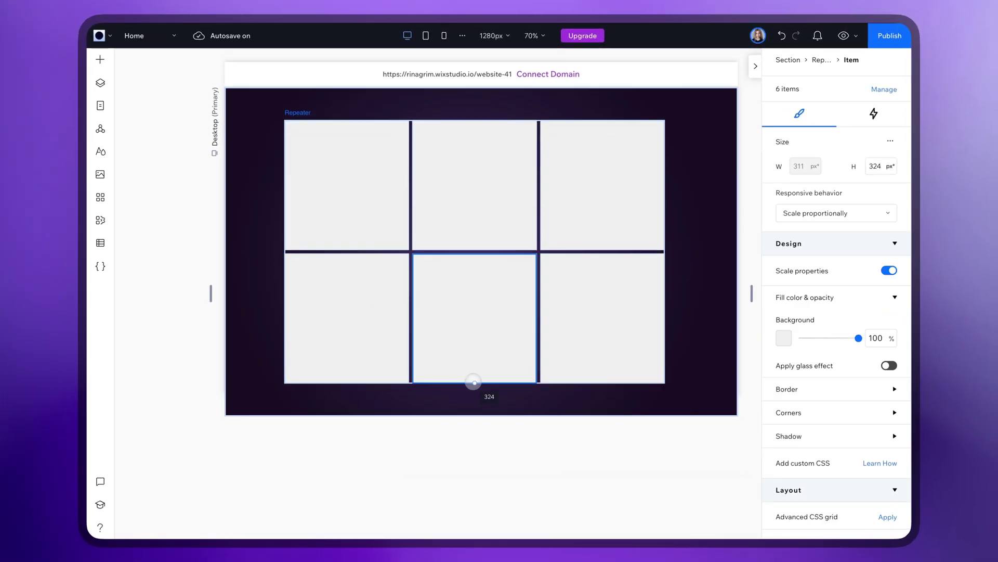
key(Escape)
click(584, 226)
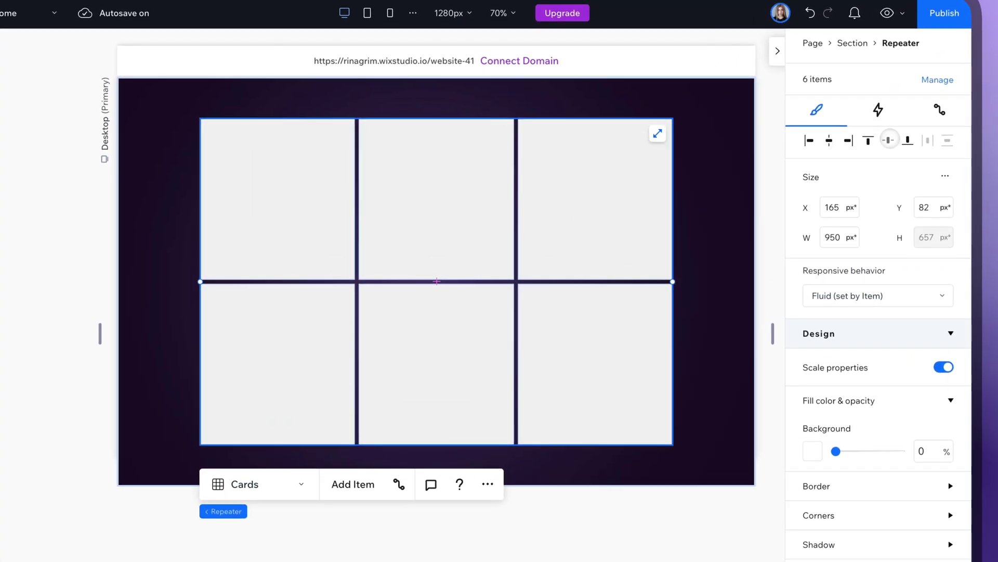
Set the repeater's horizontal and vertical gaps between items to 25 px.
scroll(808, 361, down, 6)
scroll(843, 421, up, 2)
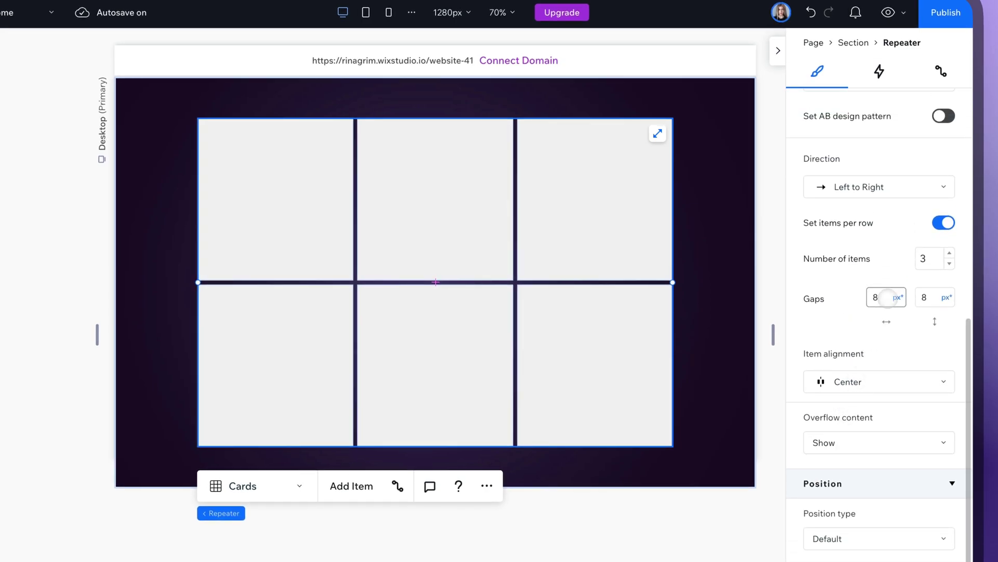
click(930, 297)
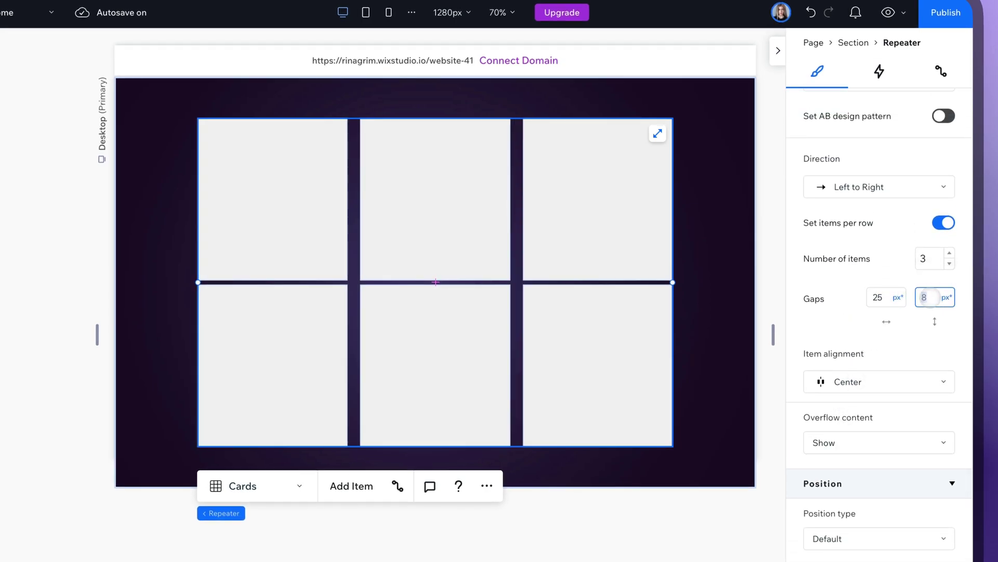
text(25)
key(Return)
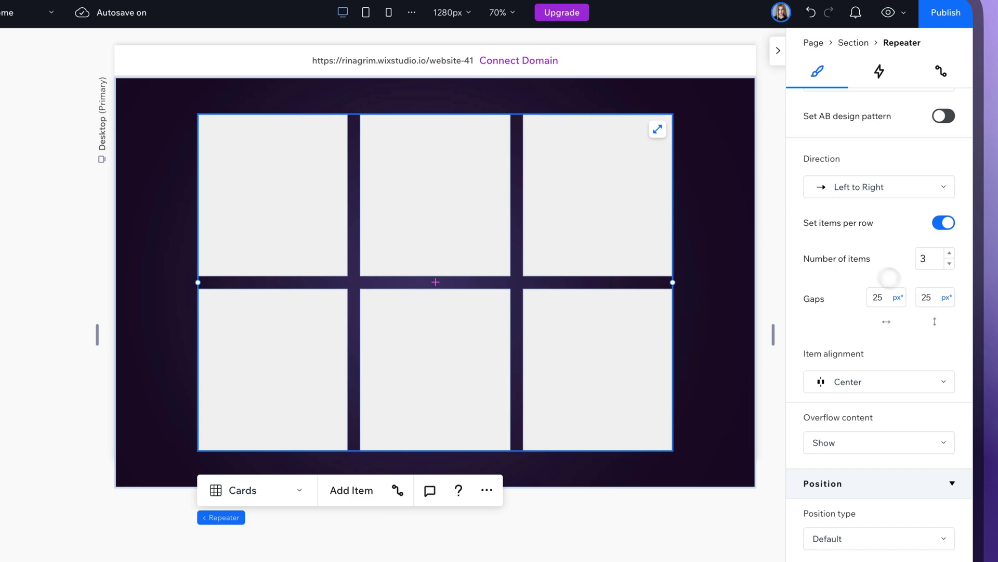
Connect the repeater to the Poison dataset.
scroll(886, 276, up, 10)
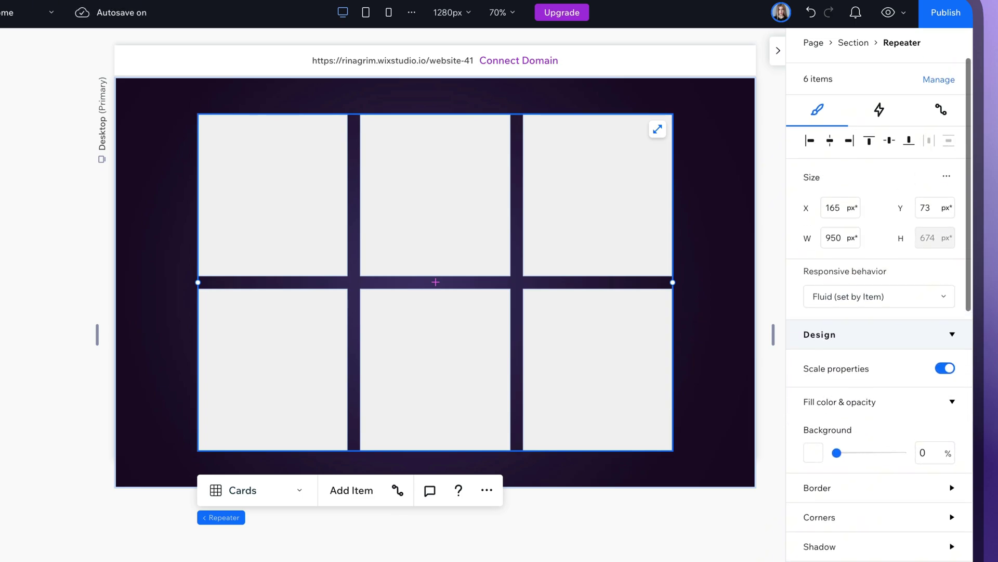
click(941, 109)
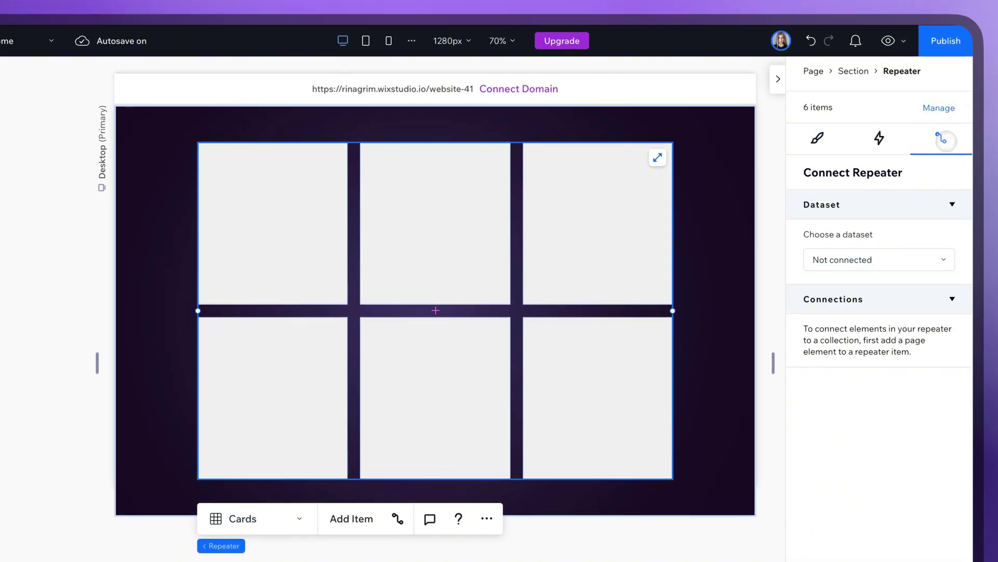
click(883, 265)
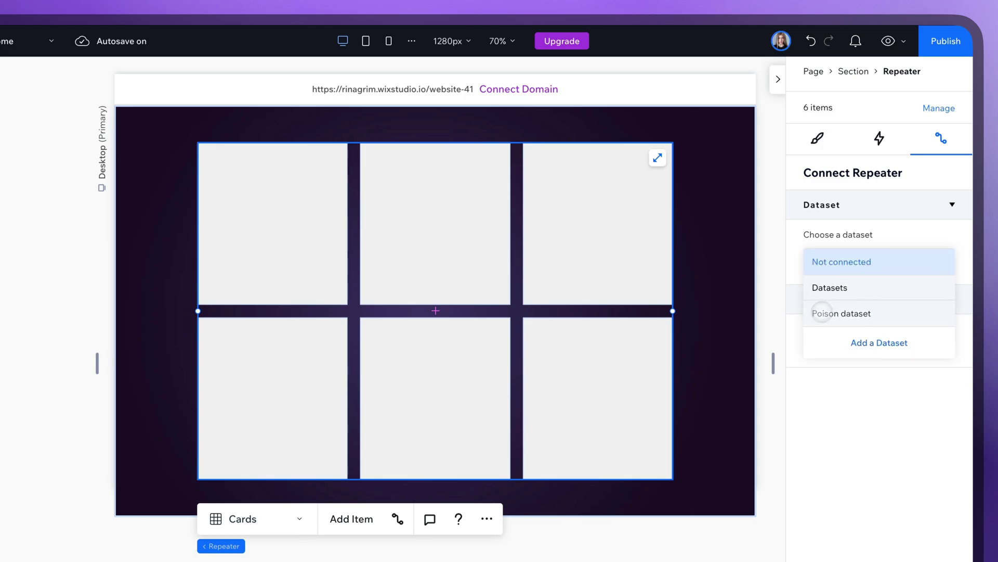
click(853, 314)
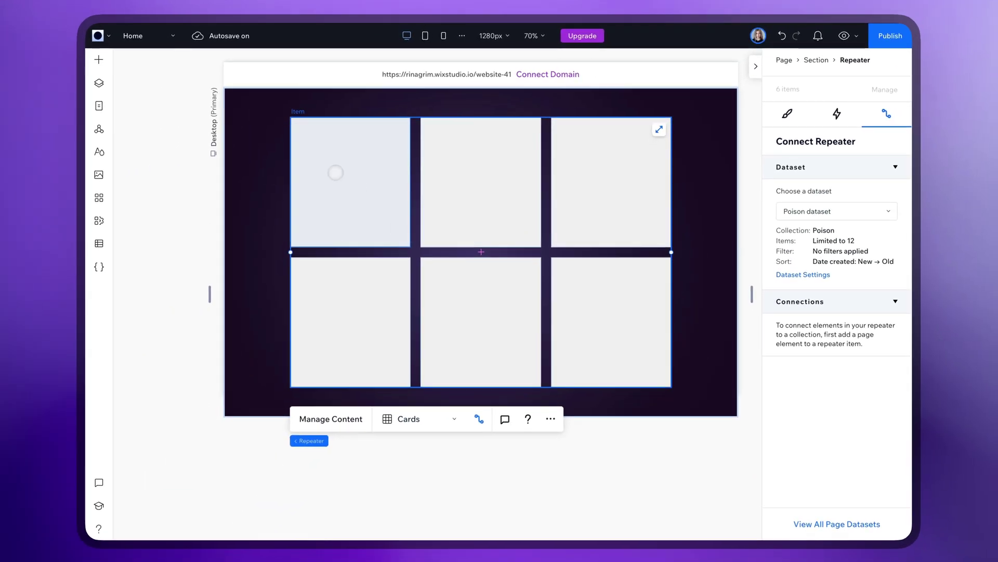
Set the repeater items' background opacity to 0% and place an image filling most of the first item.
click(254, 211)
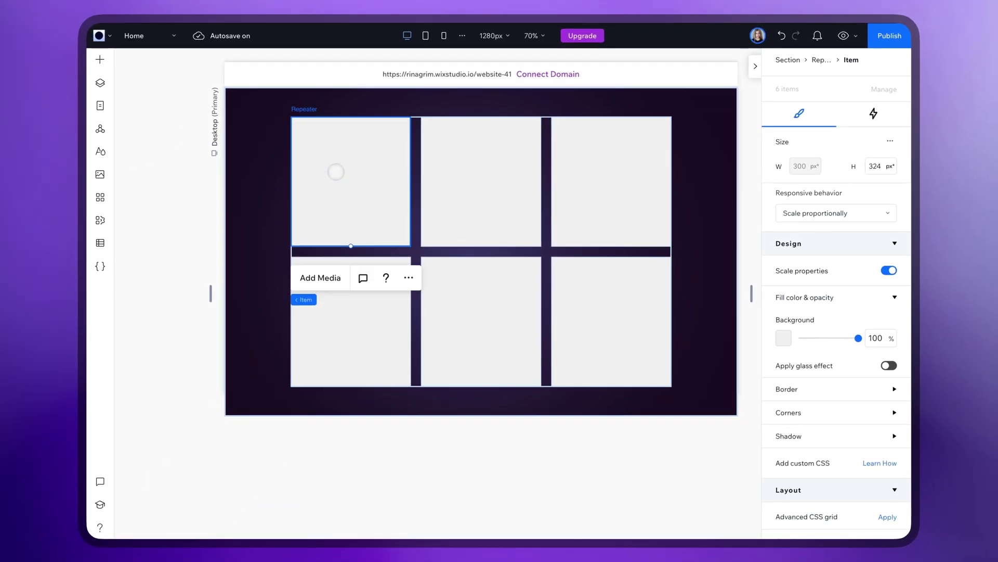
drag(858, 338, 761, 336)
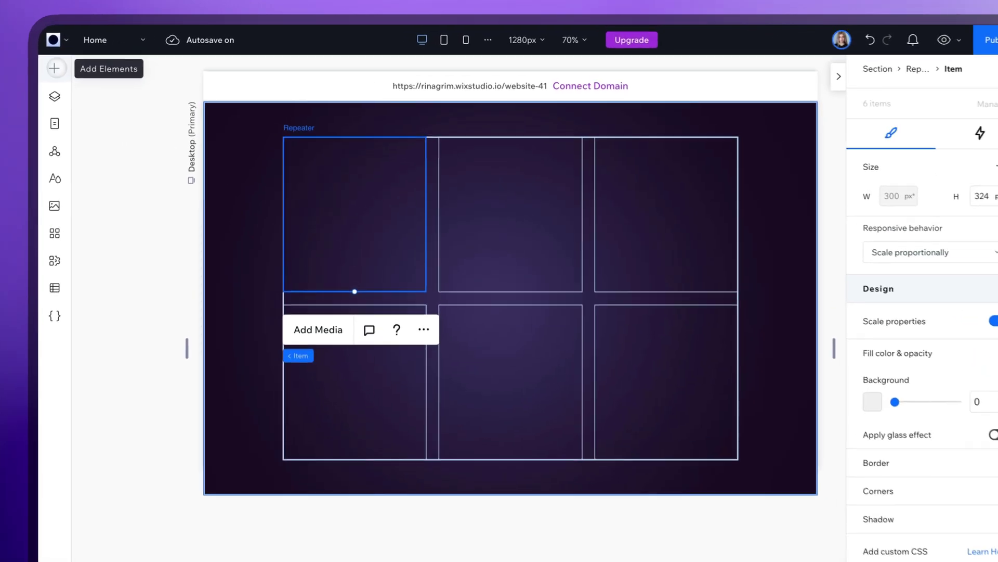
click(101, 59)
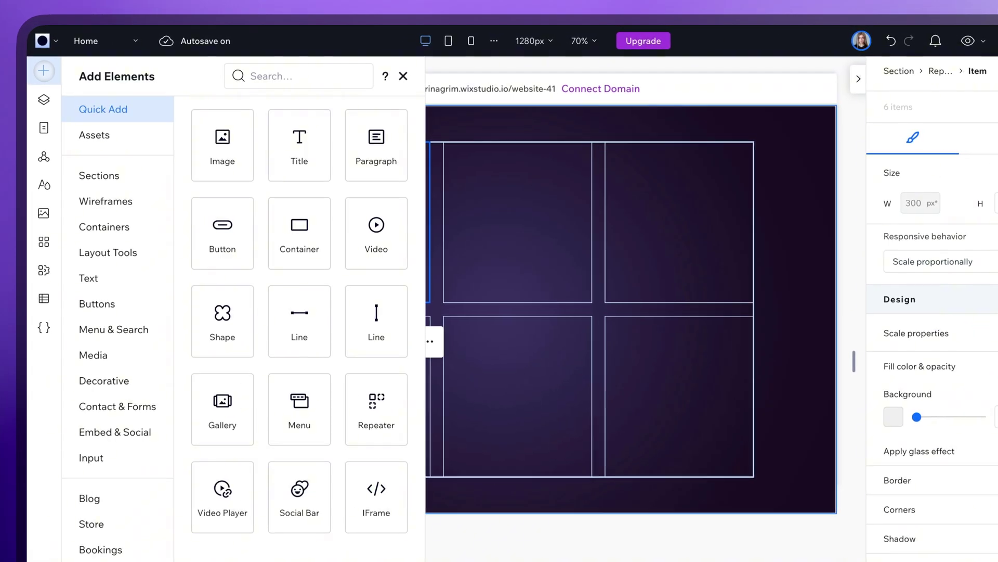
drag(242, 130, 442, 148)
drag(458, 182, 341, 245)
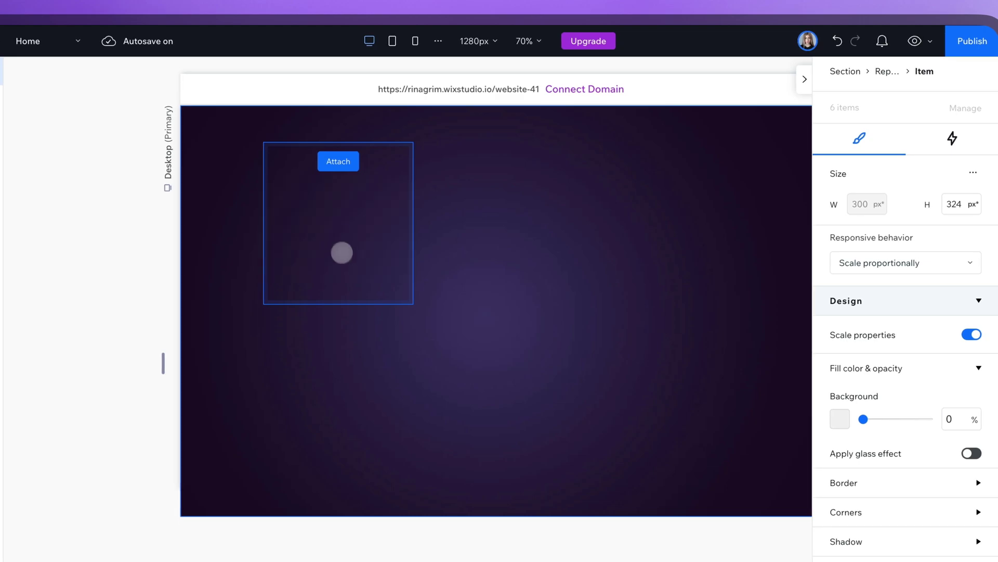
drag(338, 180, 336, 142)
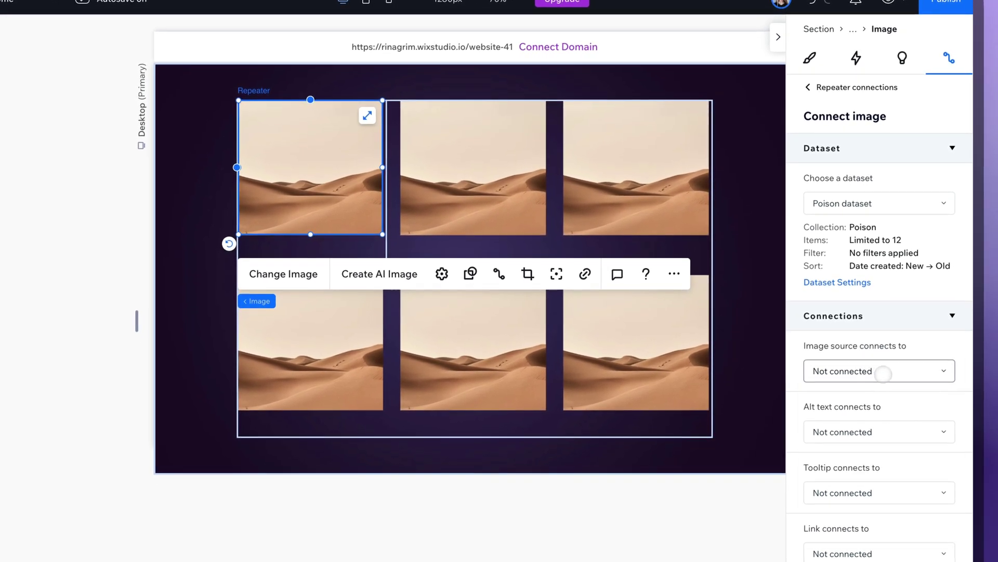
Connect the image's source to the Ingridients (Image) field.
click(883, 373)
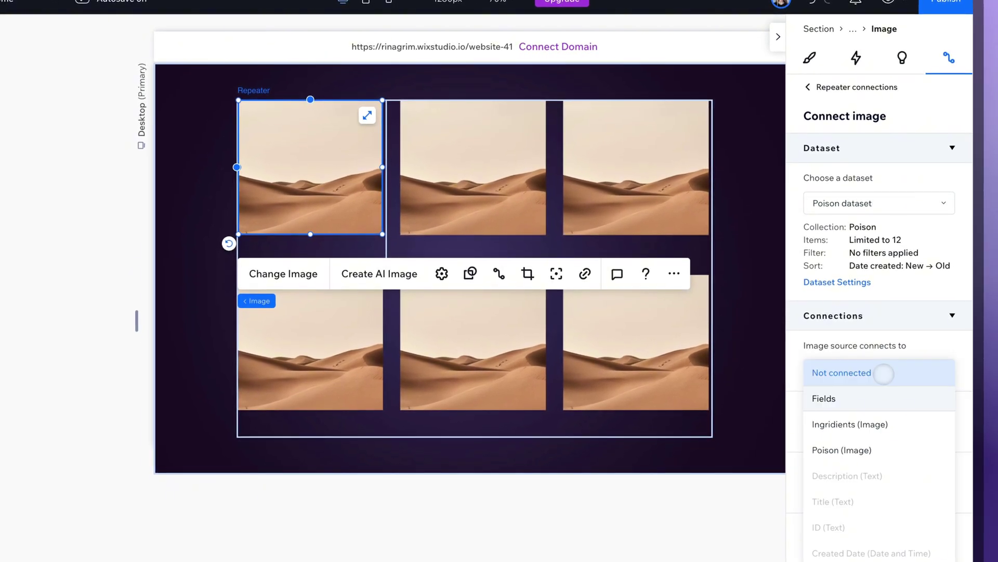
click(825, 422)
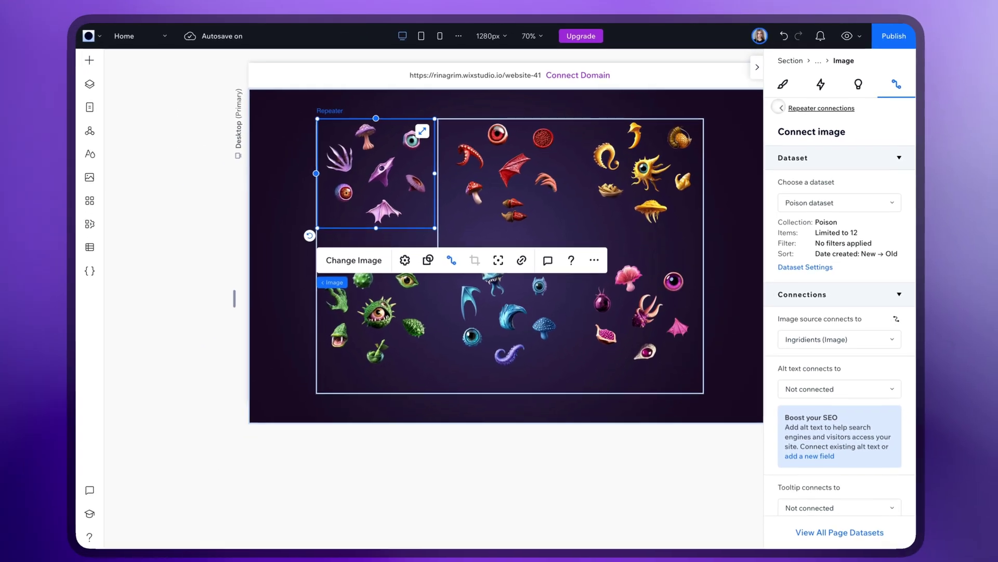
click(807, 128)
click(786, 112)
Centre the ingredients image horizontally and vertically inside its repeater item.
click(399, 170)
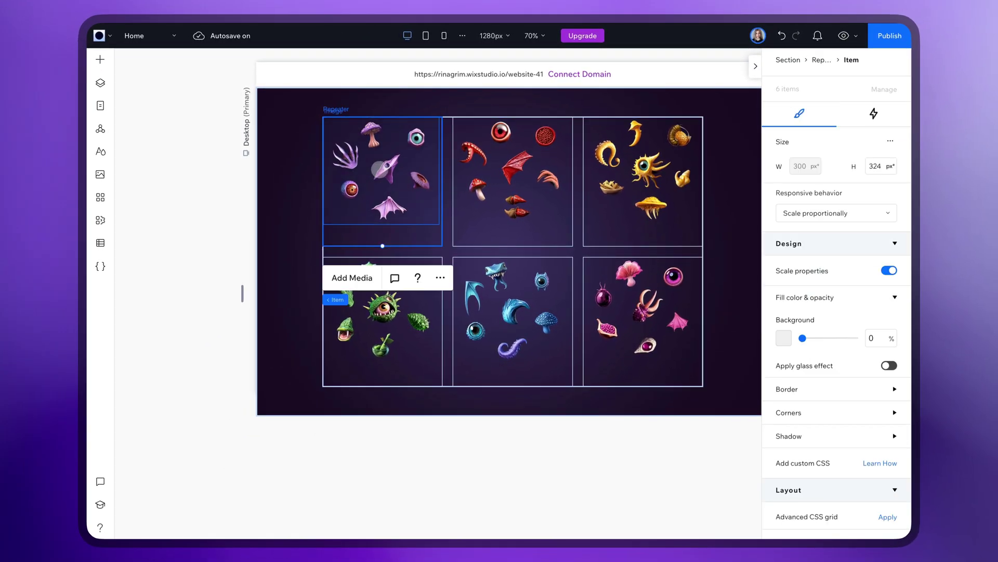
click(398, 170)
click(797, 107)
click(844, 108)
click(185, 164)
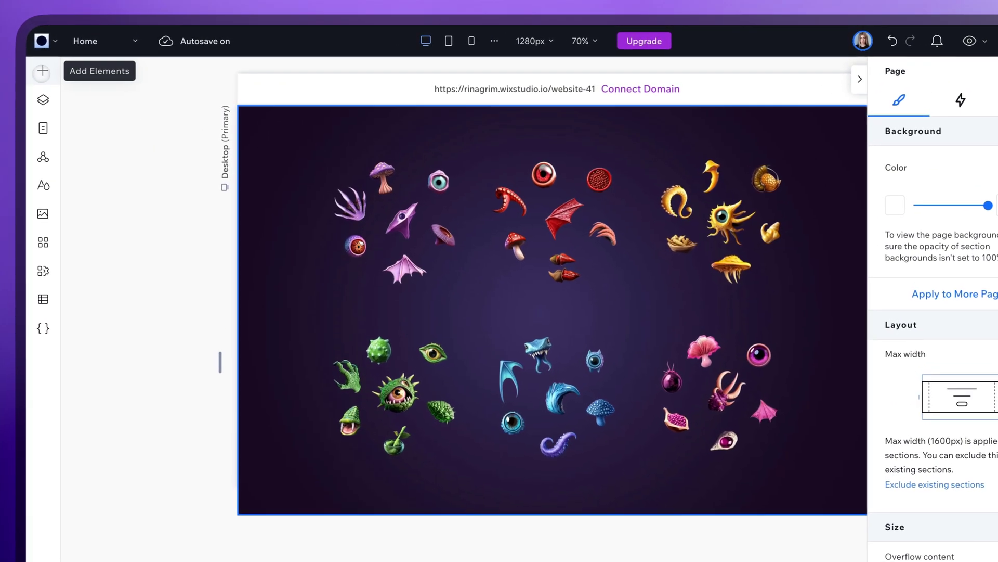
Place a second image over the ingredients in the first item, about 166 × 235 px, centred in the item.
click(42, 71)
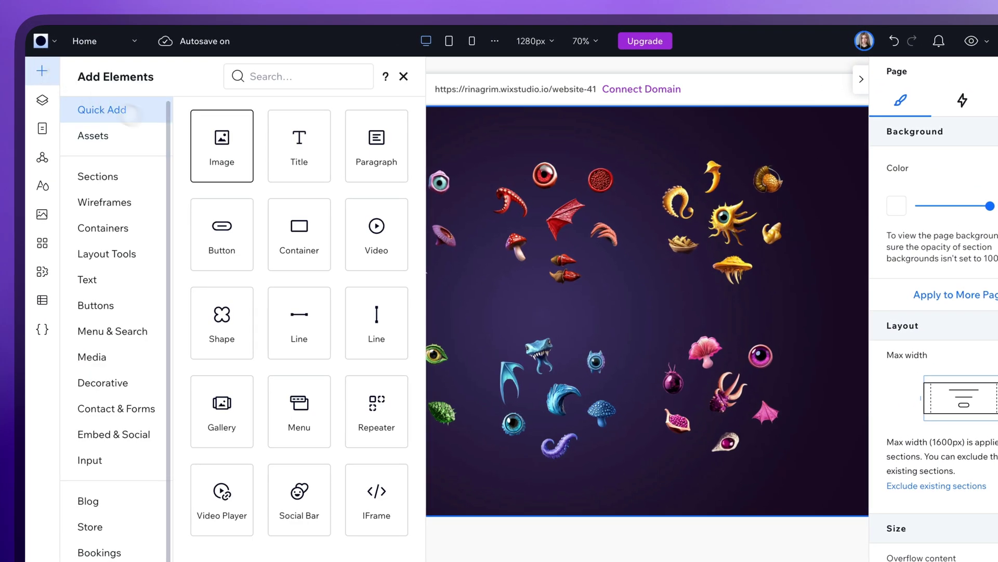
drag(216, 151, 367, 222)
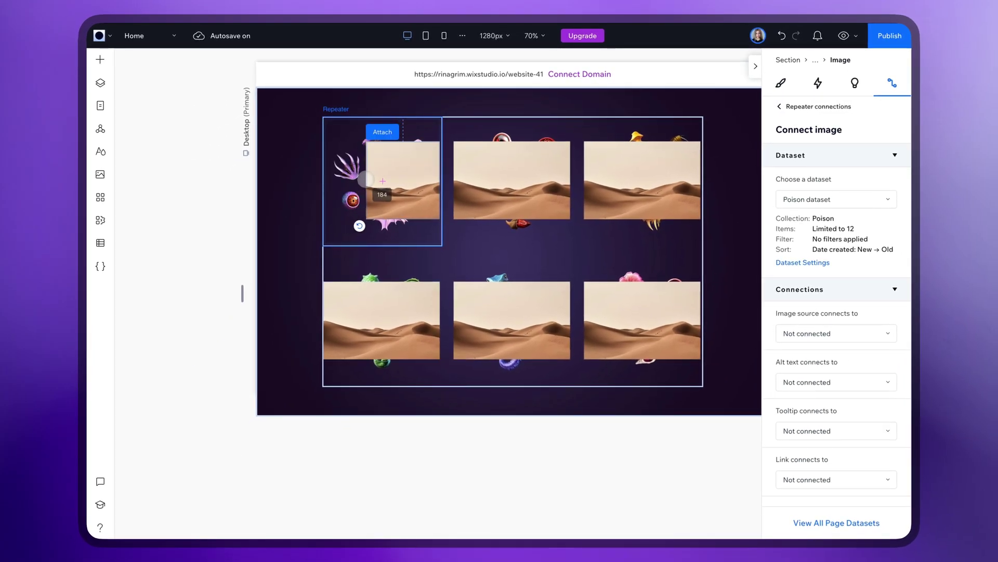
drag(383, 181, 382, 181)
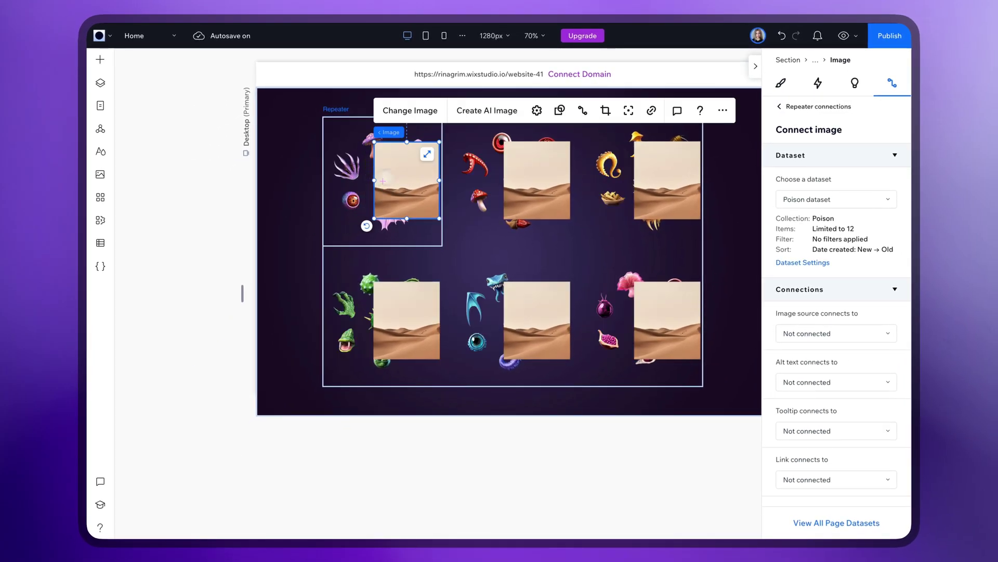
click(781, 83)
click(796, 107)
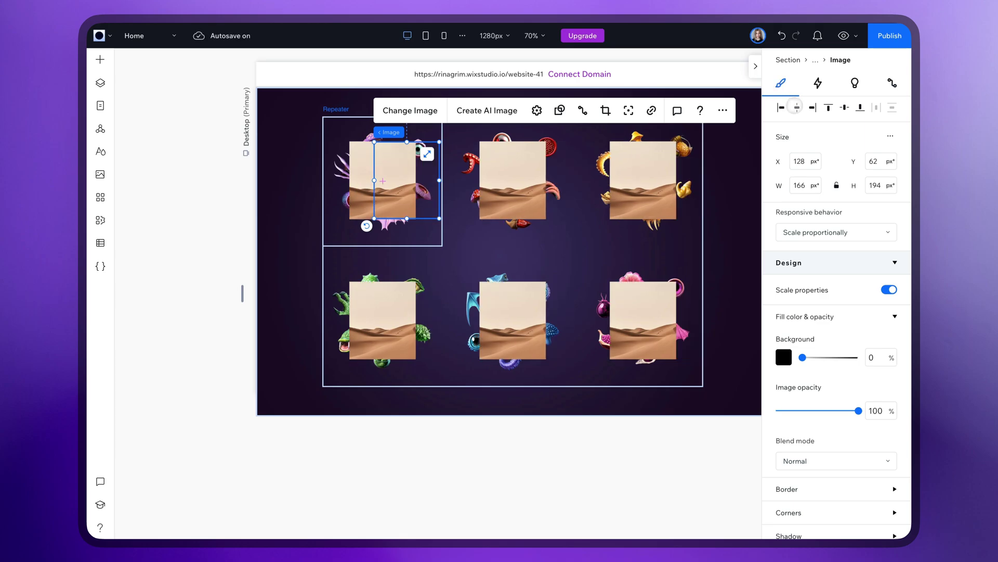
drag(383, 218, 383, 218)
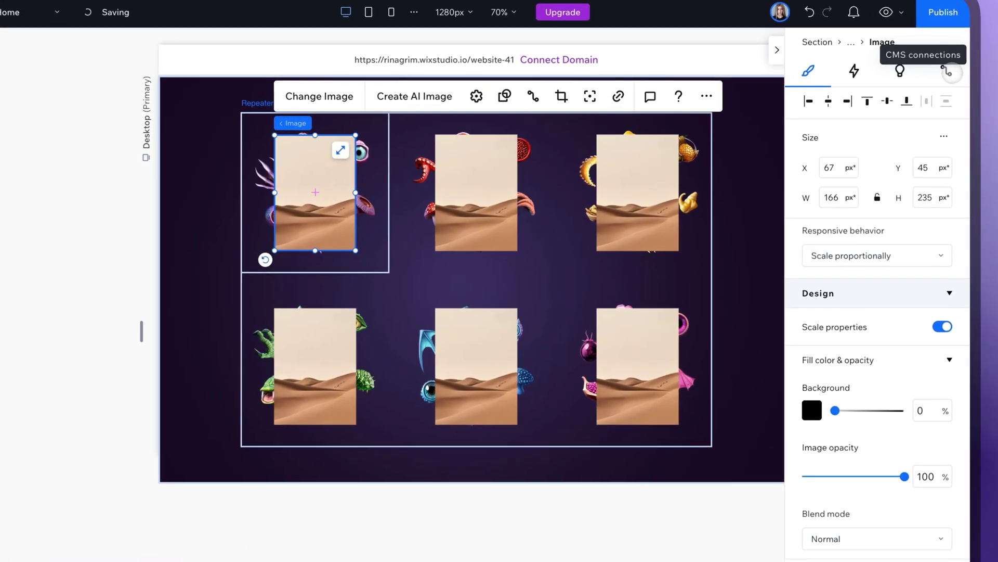
Connect the second image's source to the Poison (Image) field.
click(893, 82)
click(838, 383)
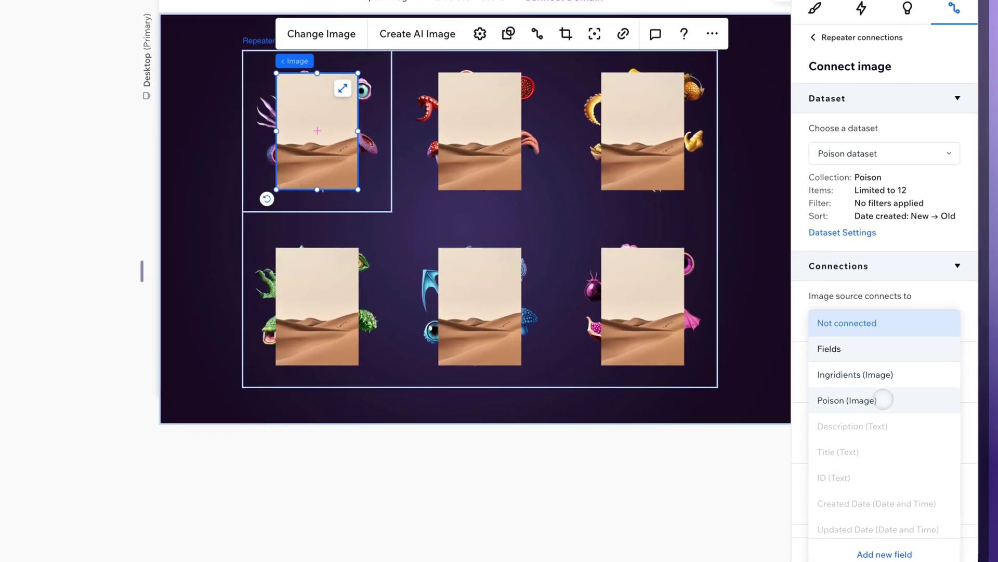
click(861, 400)
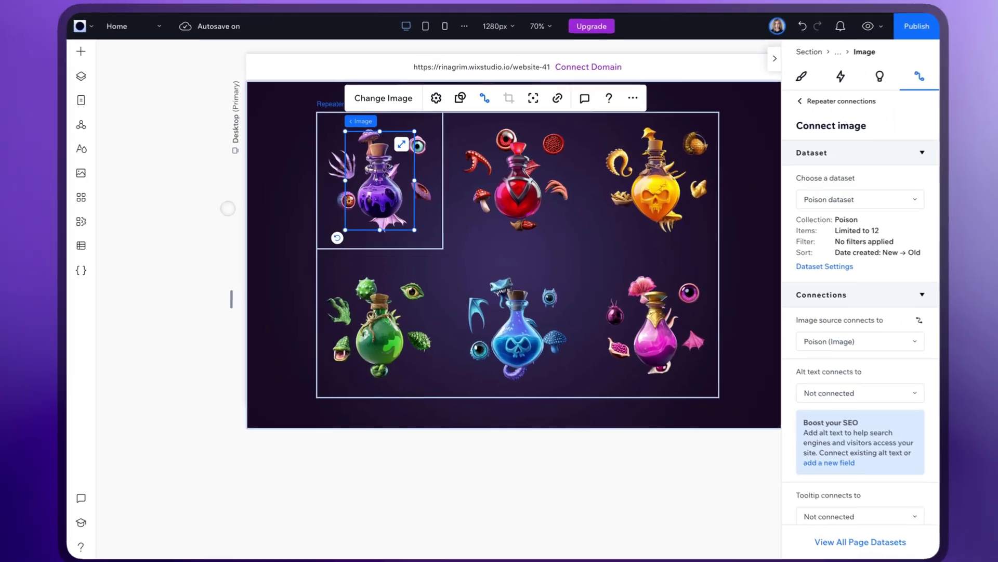
click(142, 150)
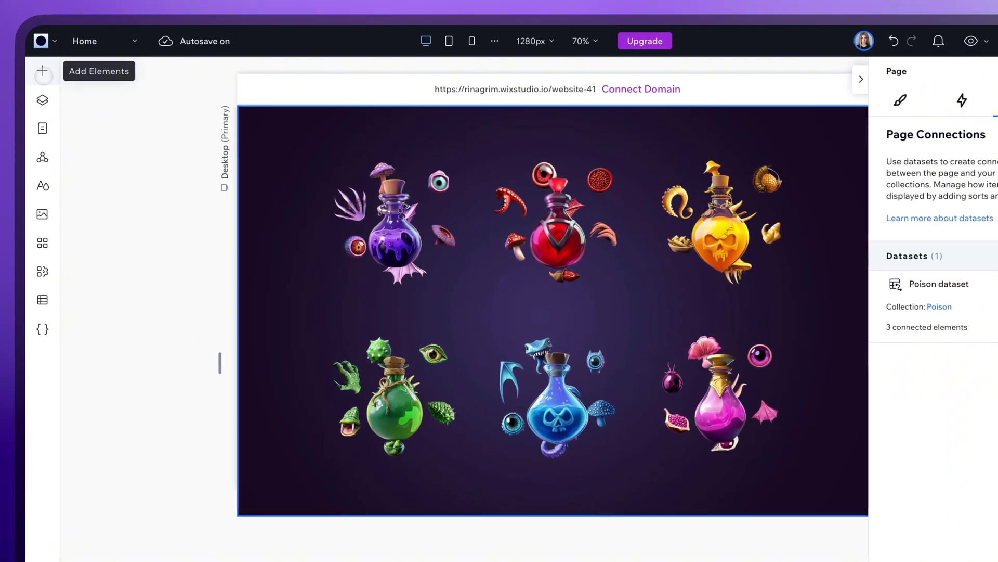
Add a title text to the first repeater item and colour it white.
click(44, 70)
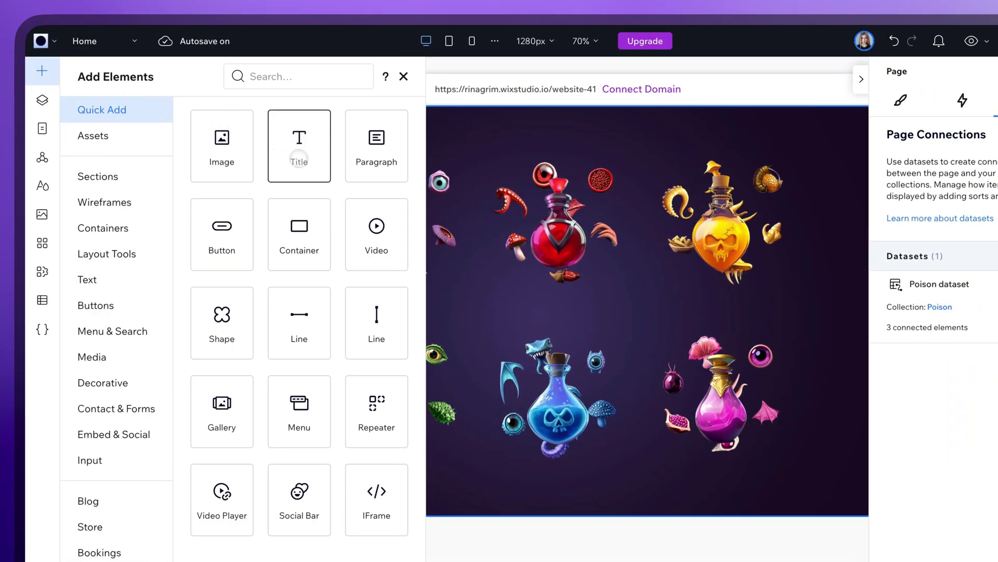
drag(299, 159, 384, 236)
scroll(903, 462, down, 3)
click(947, 416)
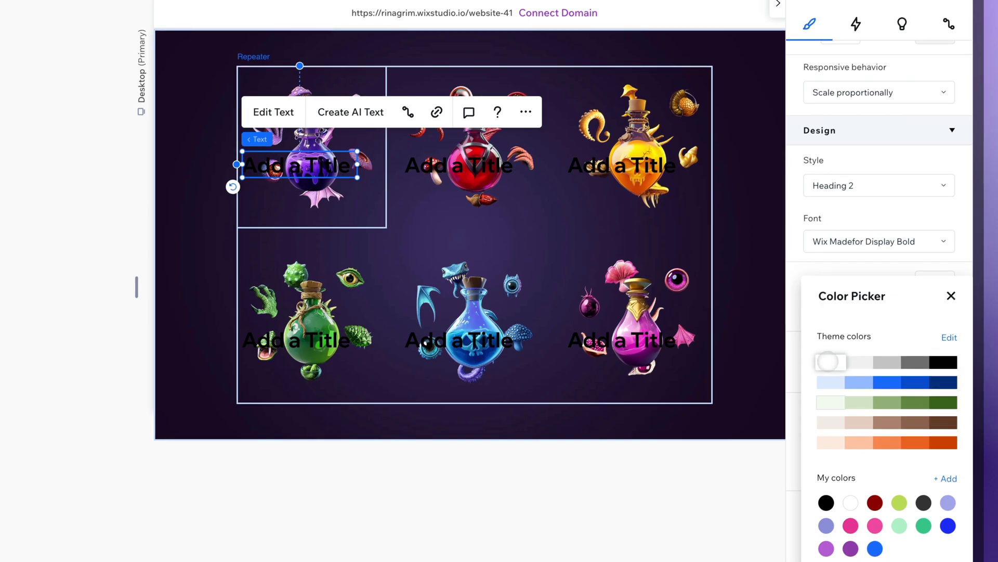
click(829, 362)
click(951, 295)
Format the title in Angel Wish Regular at 35 px with centred alignment.
click(835, 241)
text(Angel Wish Regular)
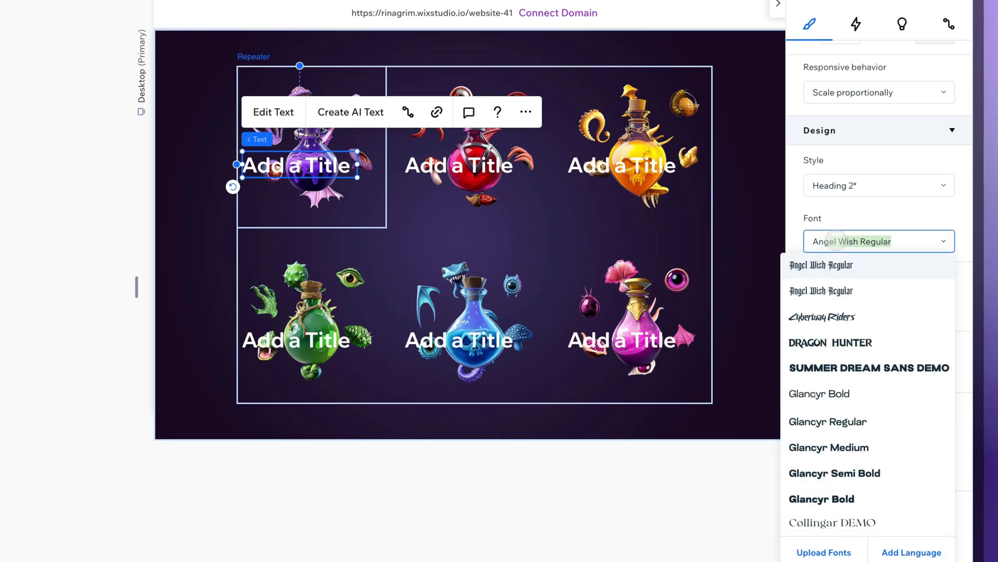
click(847, 264)
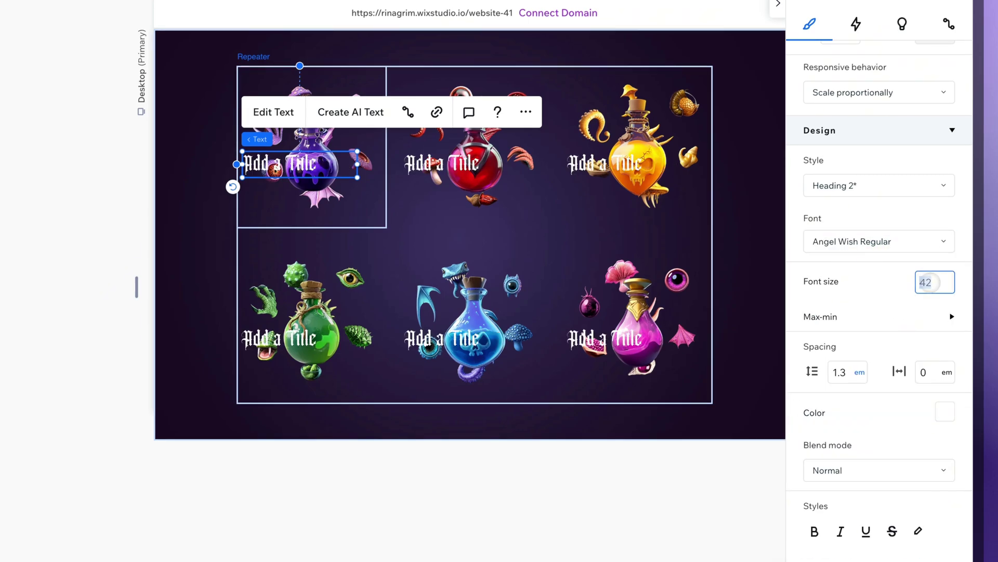
key(Return)
scroll(891, 423, down, 1)
click(841, 549)
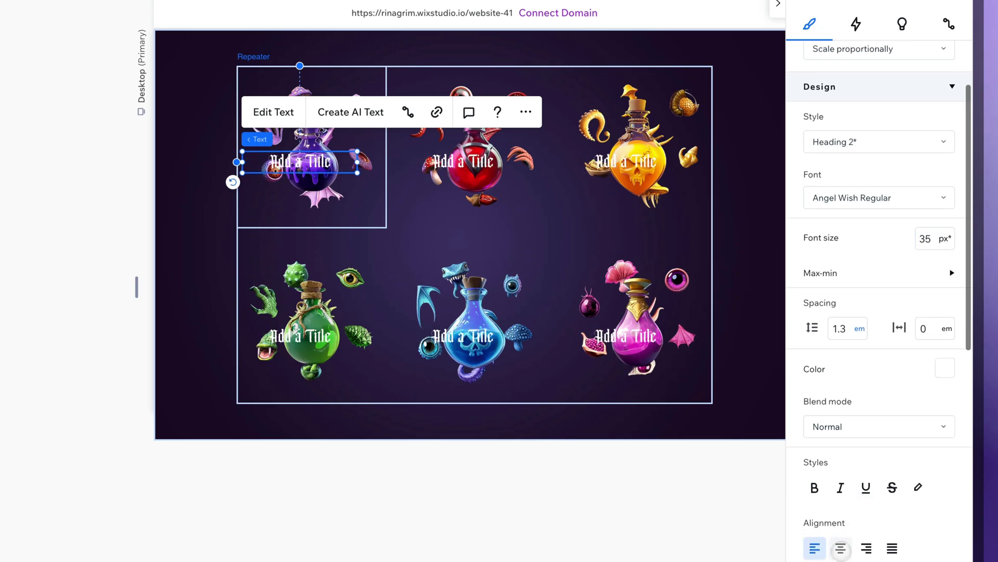
Widen the title across the item over the lower part of the bottle and connect it to the Title (Text) field.
drag(355, 162, 359, 181)
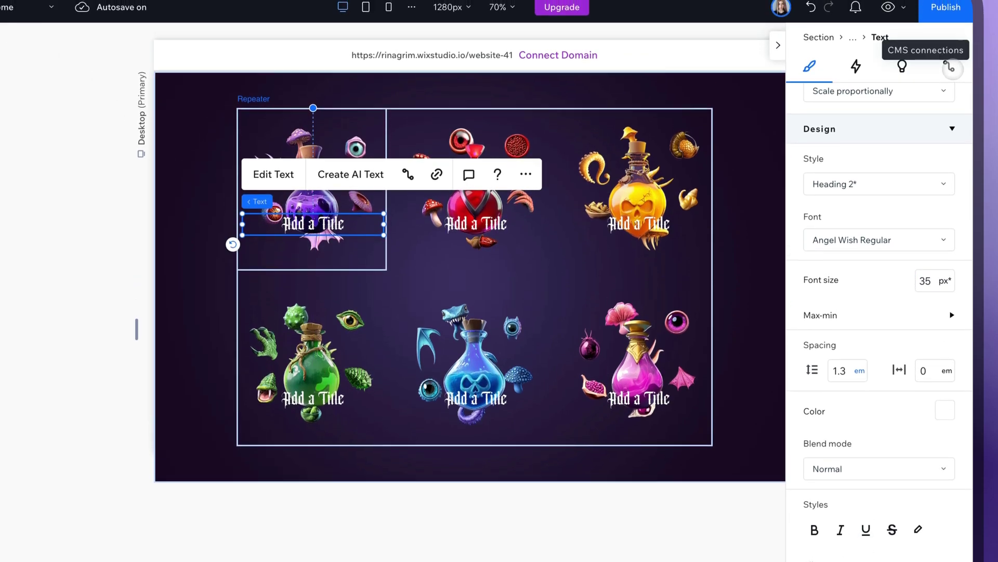
click(950, 25)
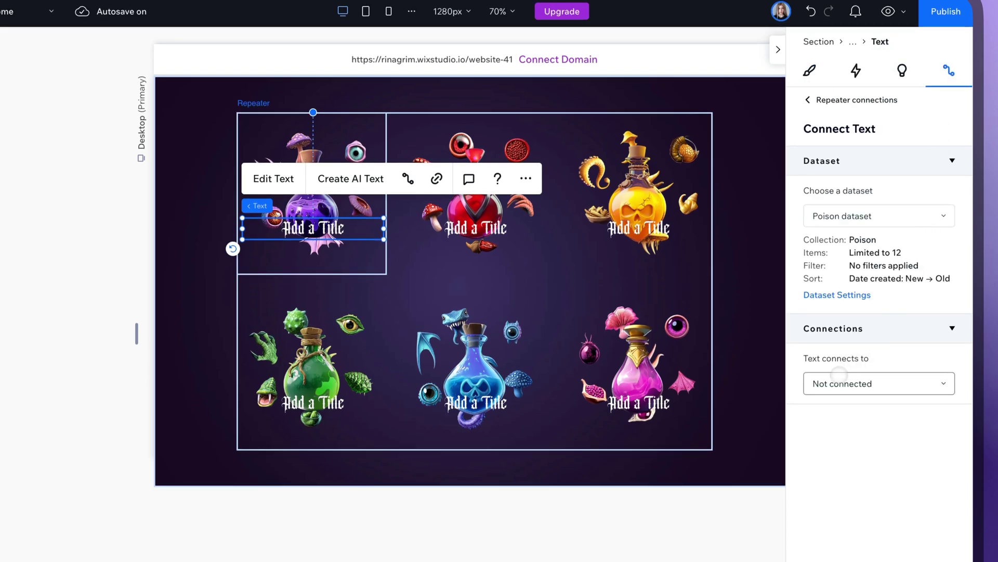
click(839, 383)
click(875, 462)
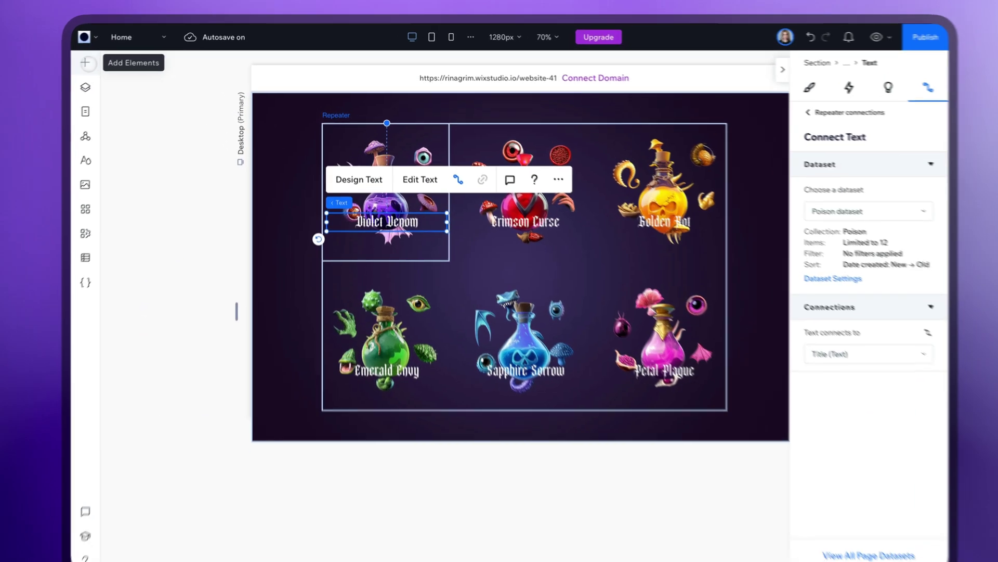
Add a paragraph beneath the title in the first item, with 12 px text in light grey #F0F0F0.
click(84, 63)
drag(374, 147, 378, 266)
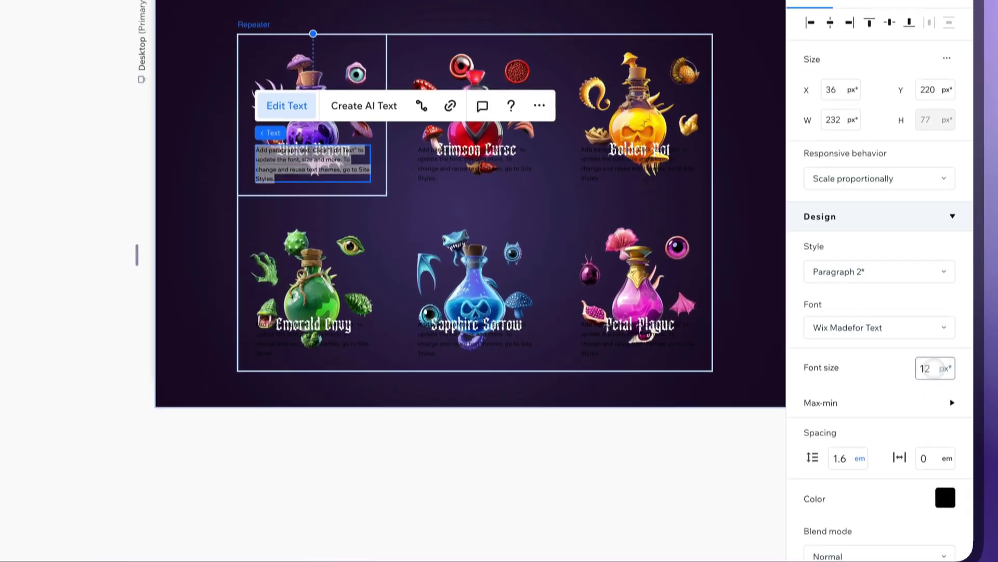
click(945, 493)
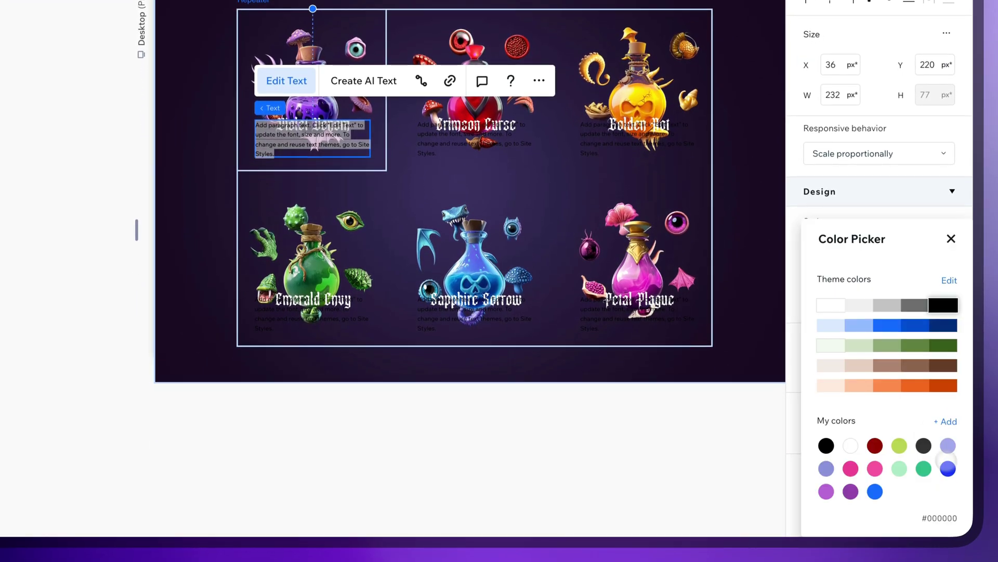
click(861, 306)
click(950, 239)
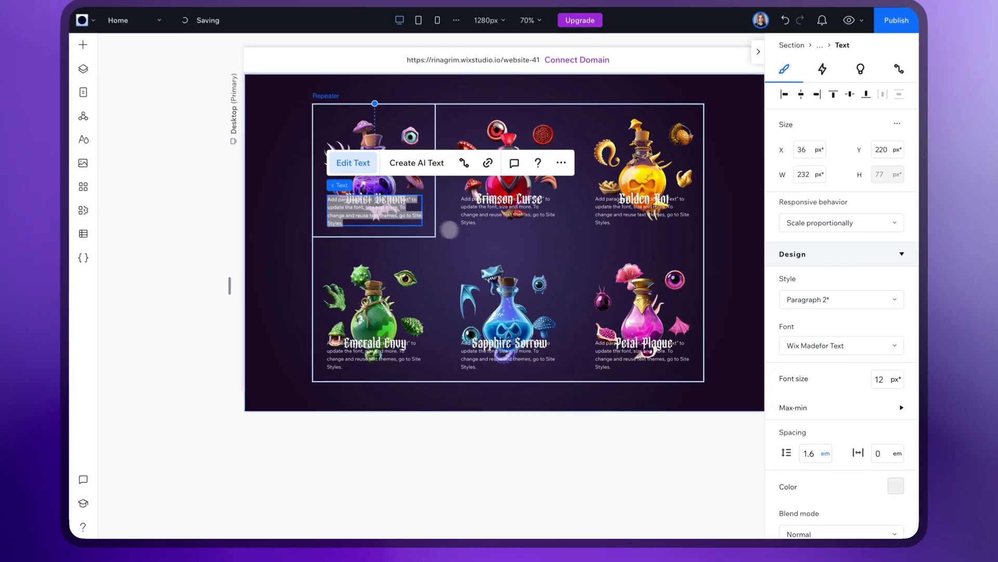
Resize the paragraph to 250 px wide, centre it horizontally under the title, and centre-align its text.
drag(257, 149, 253, 150)
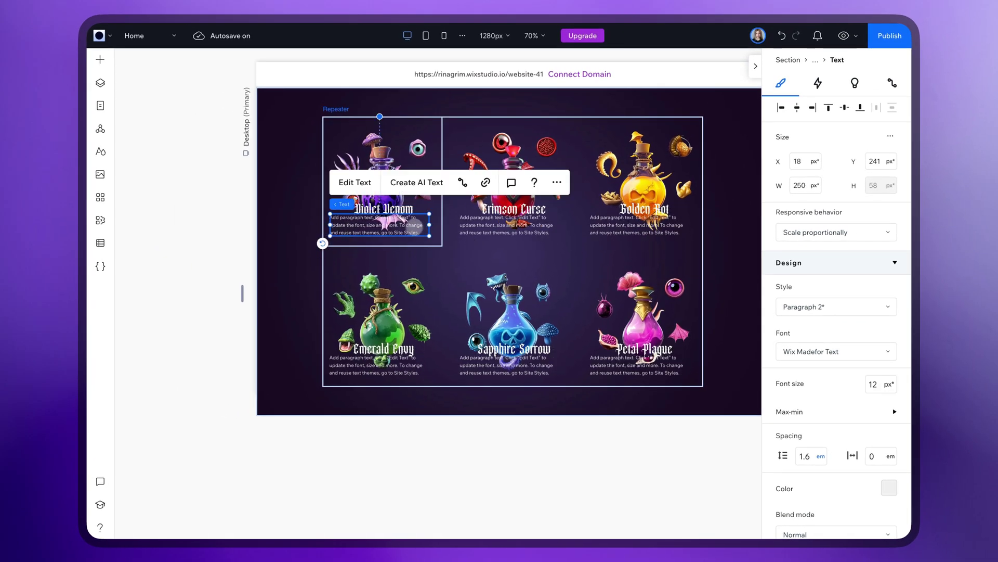
scroll(804, 422, down, 5)
click(805, 443)
scroll(811, 134, up, 5)
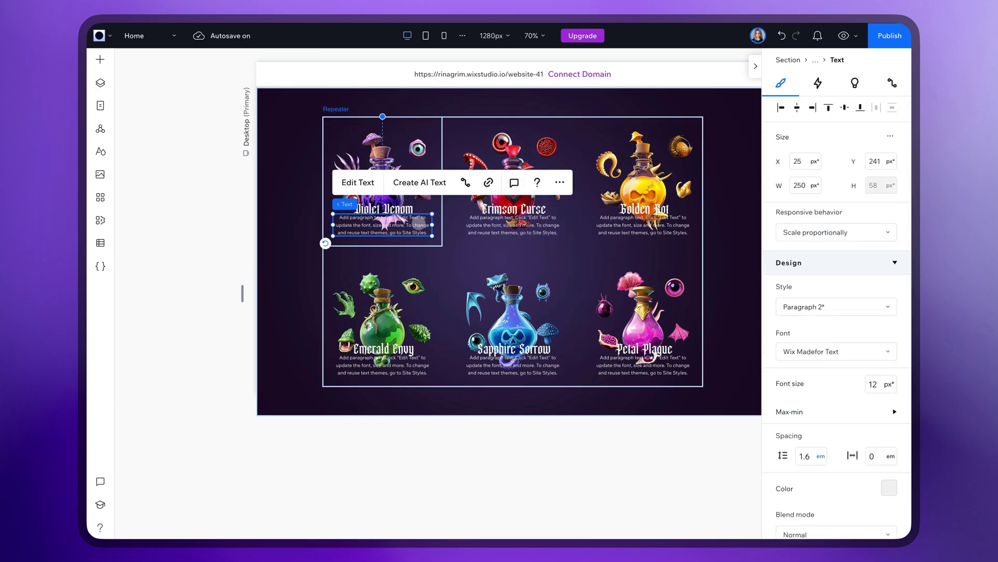
Lower the paragraph slightly beneath the title in the first item and connect it to the Description (Text) field.
drag(419, 224, 419, 223)
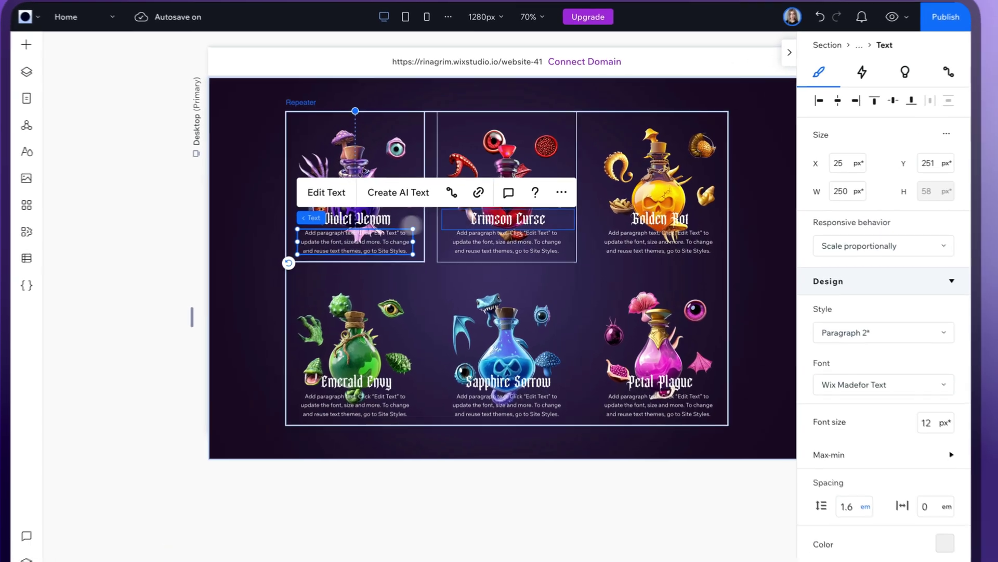
click(467, 187)
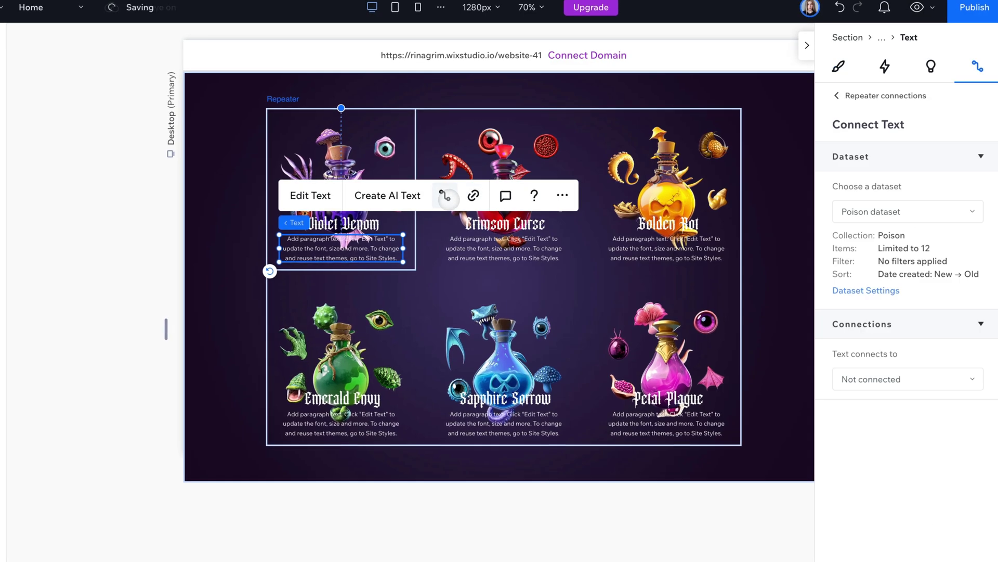
click(894, 378)
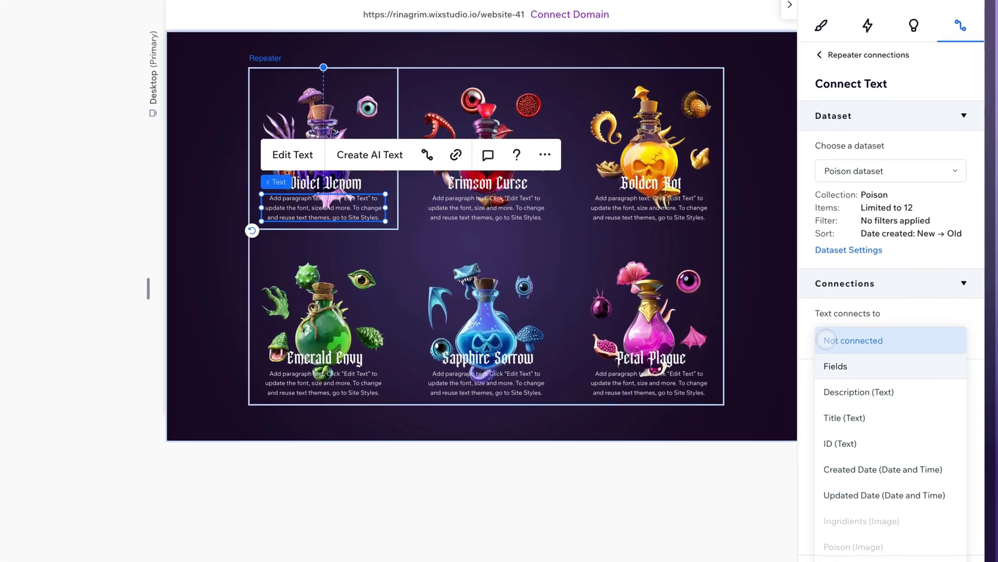
click(864, 433)
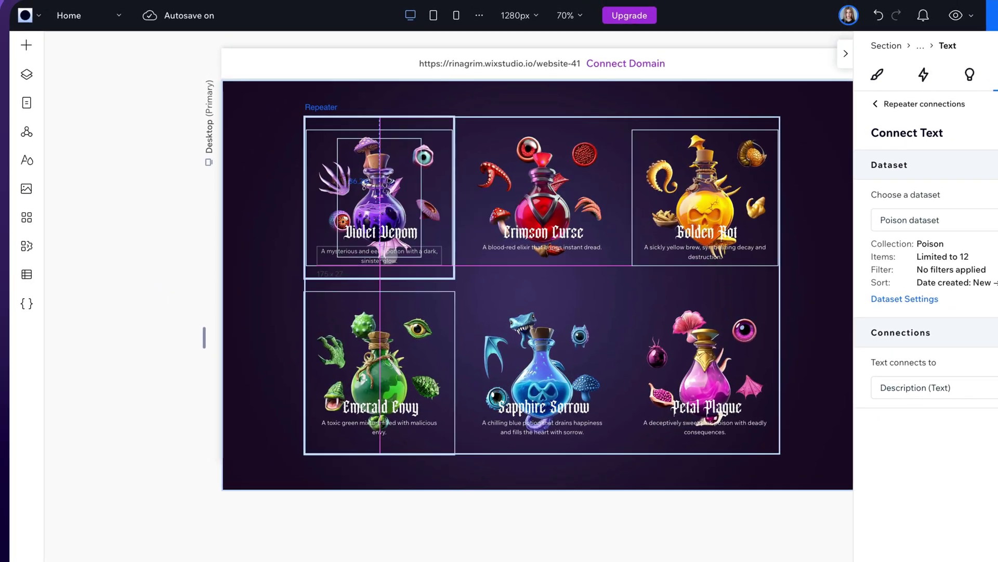
Stack the first item's title and description vertically and adjust the stack's position over the lower part of the bottle.
shift+click(401, 223)
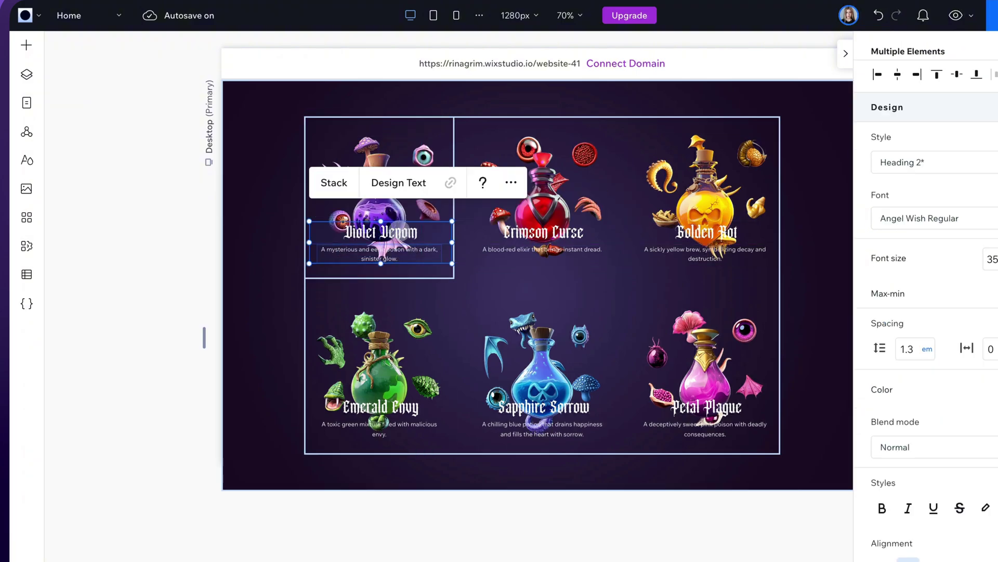
click(335, 182)
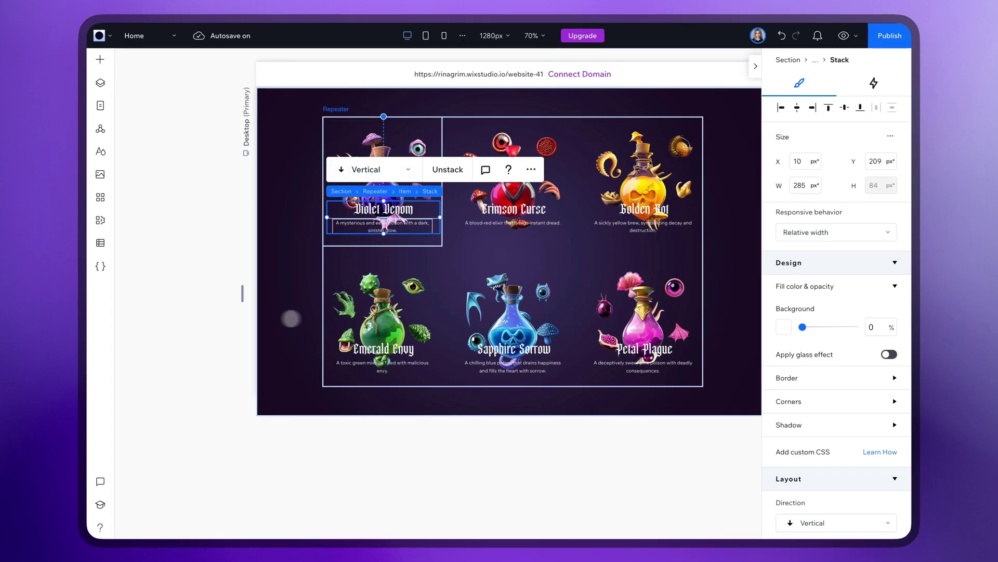
drag(384, 216, 383, 218)
Add a hover animation to the first repeater item.
click(431, 139)
click(871, 114)
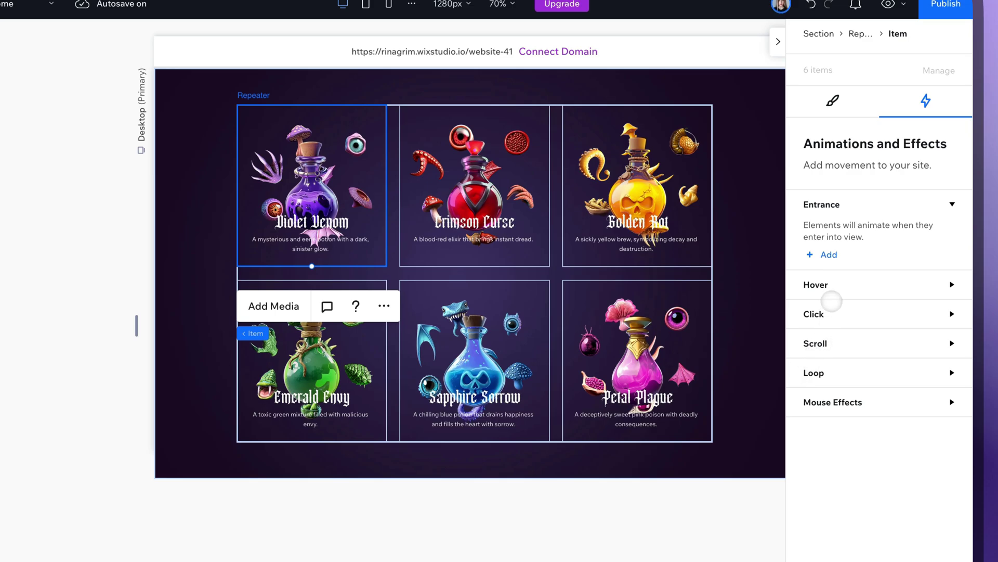
click(880, 286)
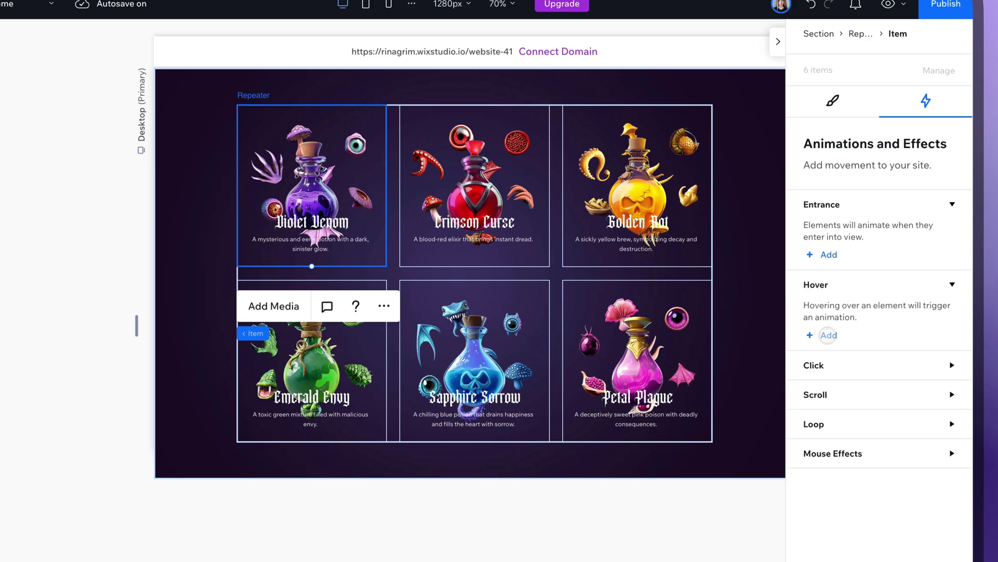
click(829, 335)
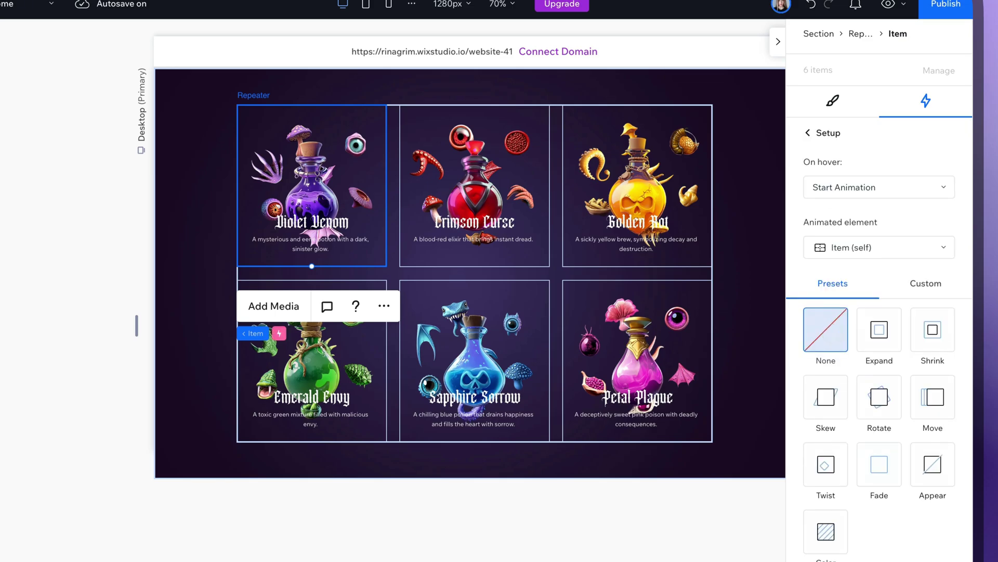
Pick the potion bottle image on the canvas as the animated element for the item's hover effect.
click(829, 247)
scroll(851, 341, down, 4)
scroll(849, 341, up, 2)
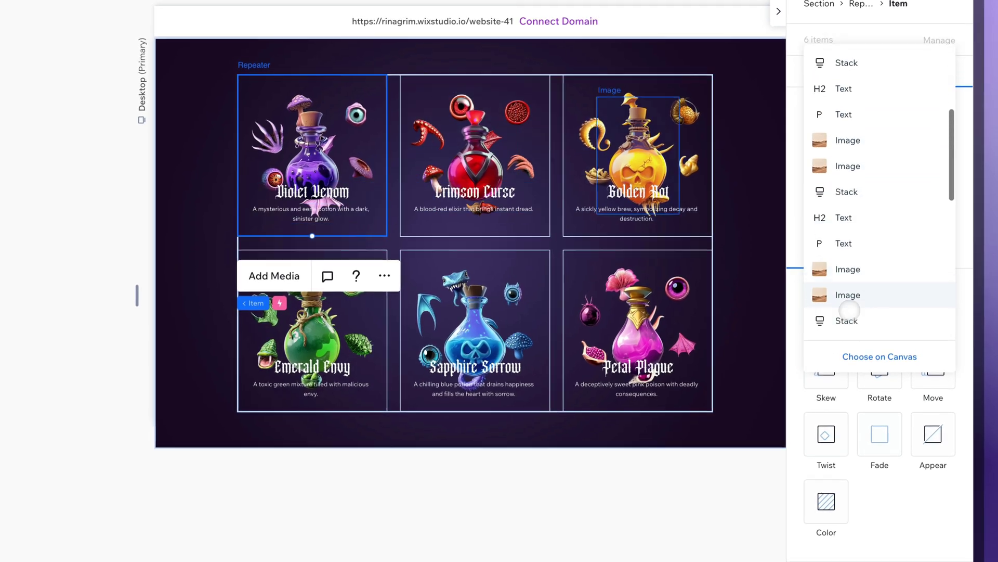
scroll(853, 291, up, 3)
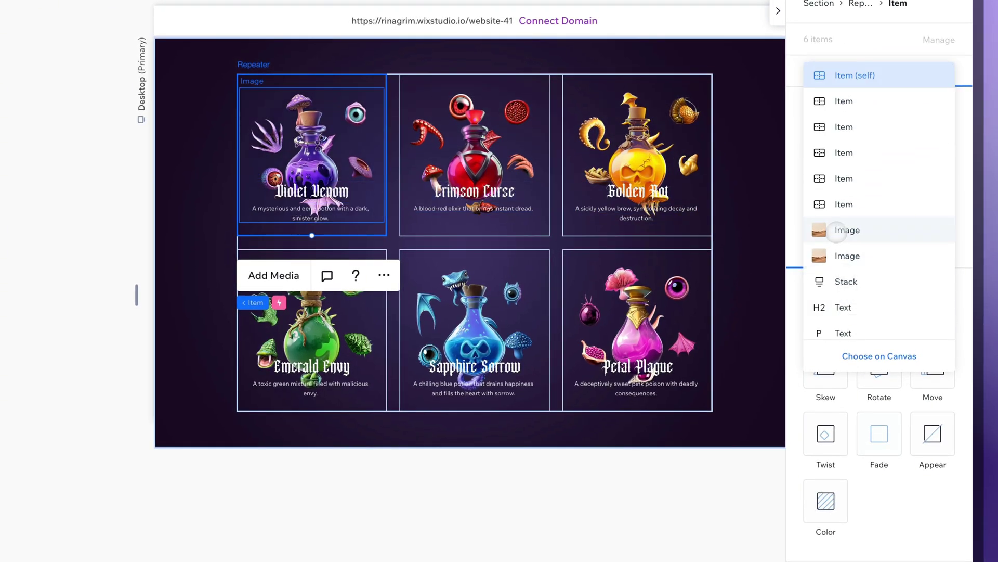
click(880, 356)
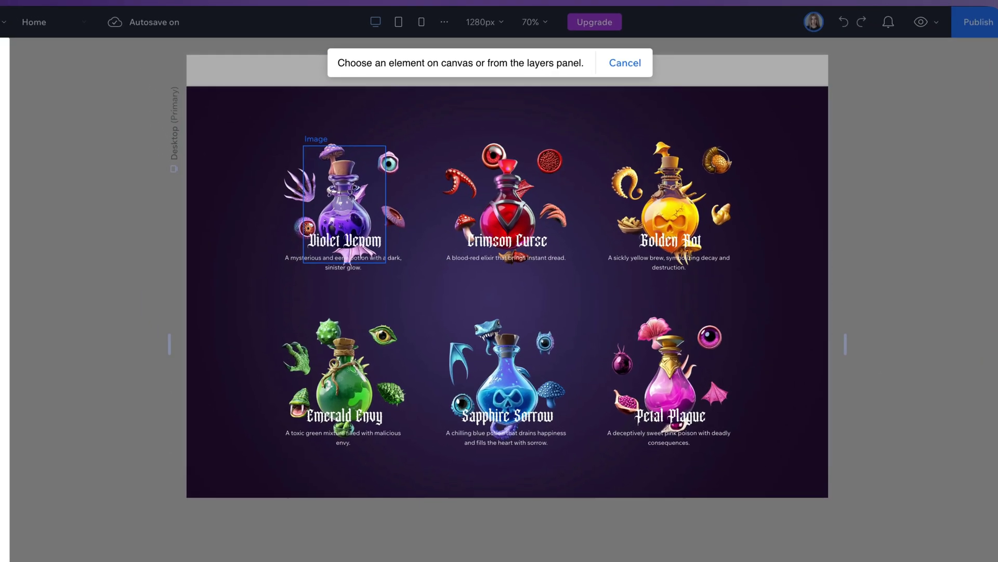
click(312, 156)
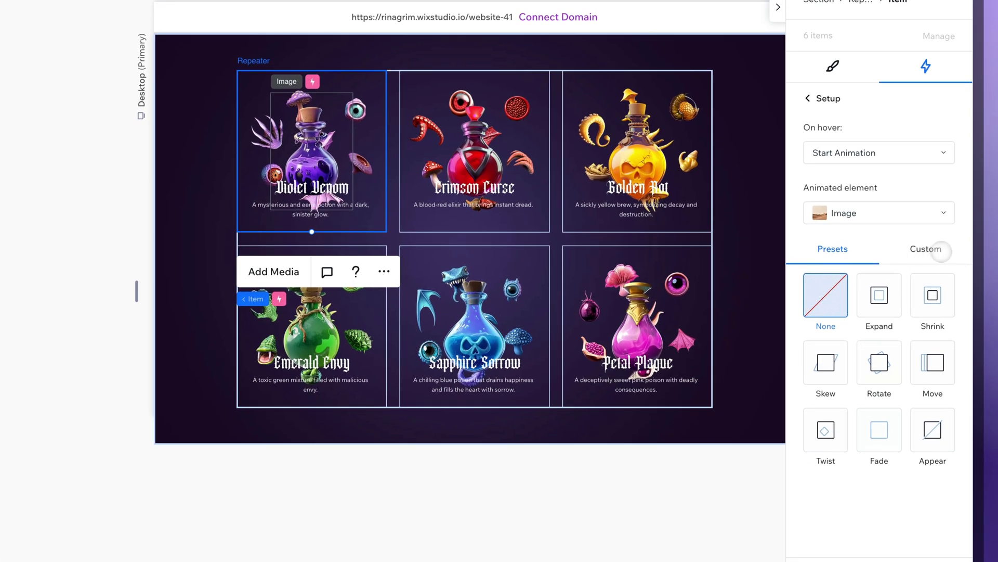
Create a custom animation for the bottle with -35° rotation, 90% scale on both axes and a Y translation of -30 px.
click(943, 250)
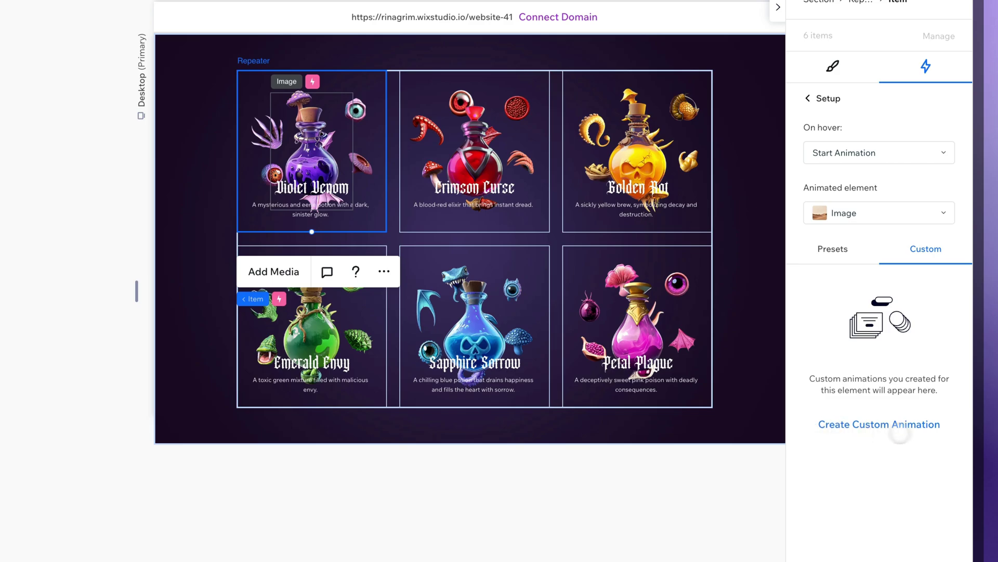
click(904, 428)
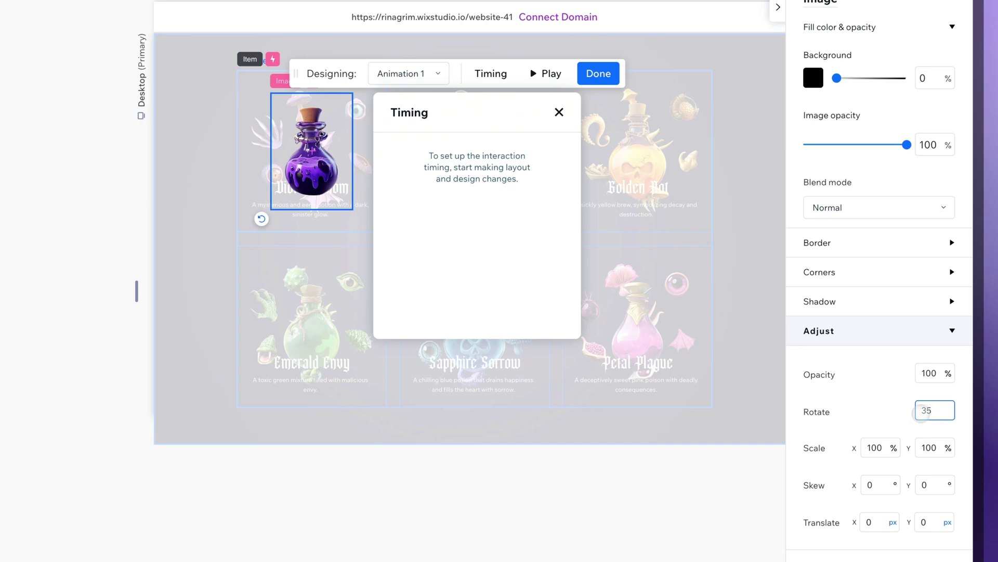
key(Return)
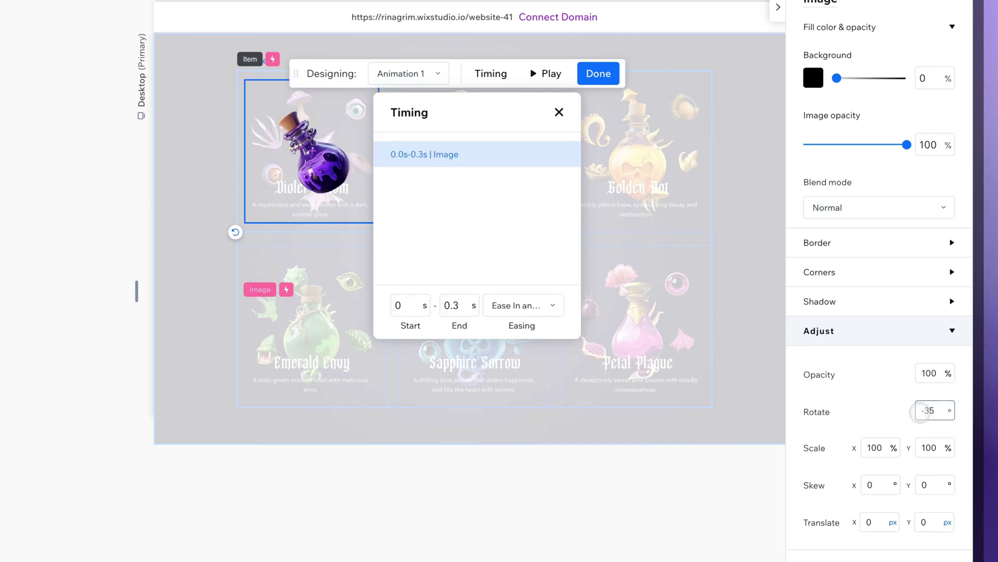
click(879, 447)
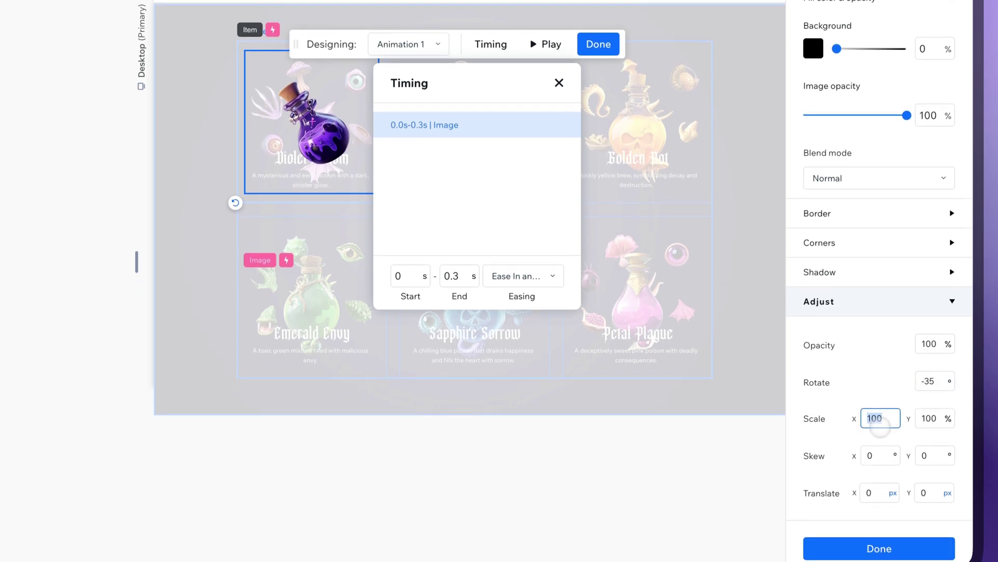
text(90)
click(936, 410)
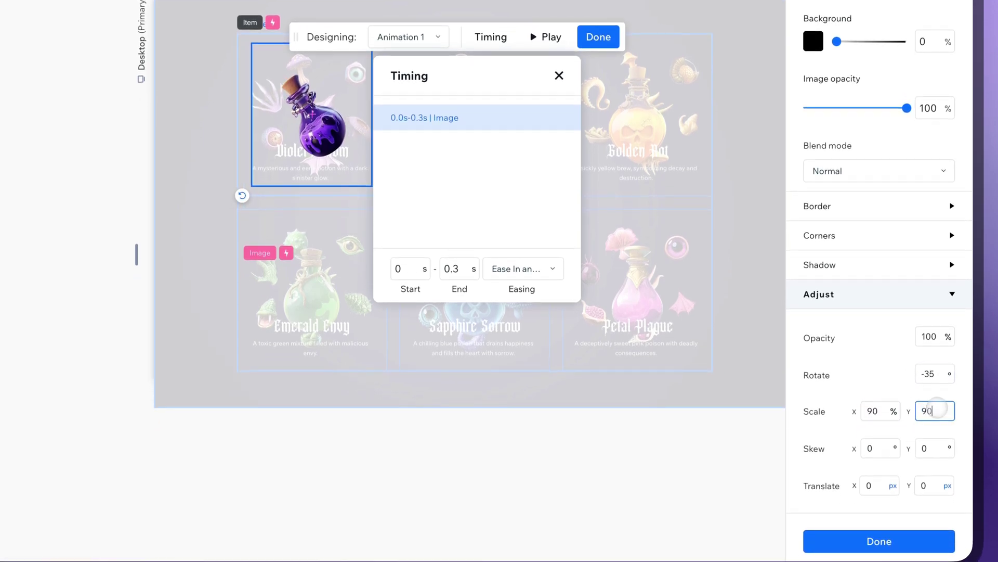
key(Return)
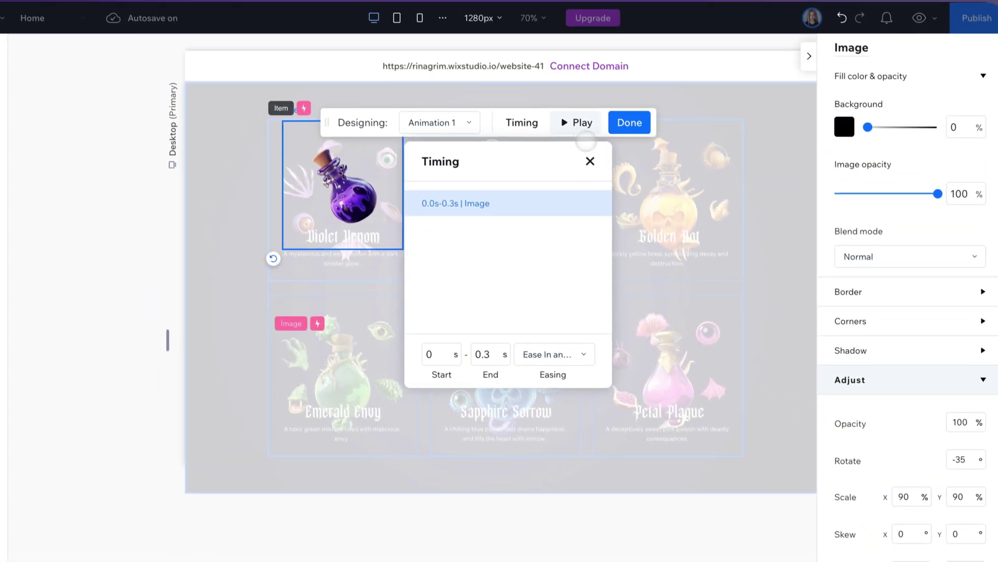
Play the bottle's custom animation and finish designing it.
click(546, 37)
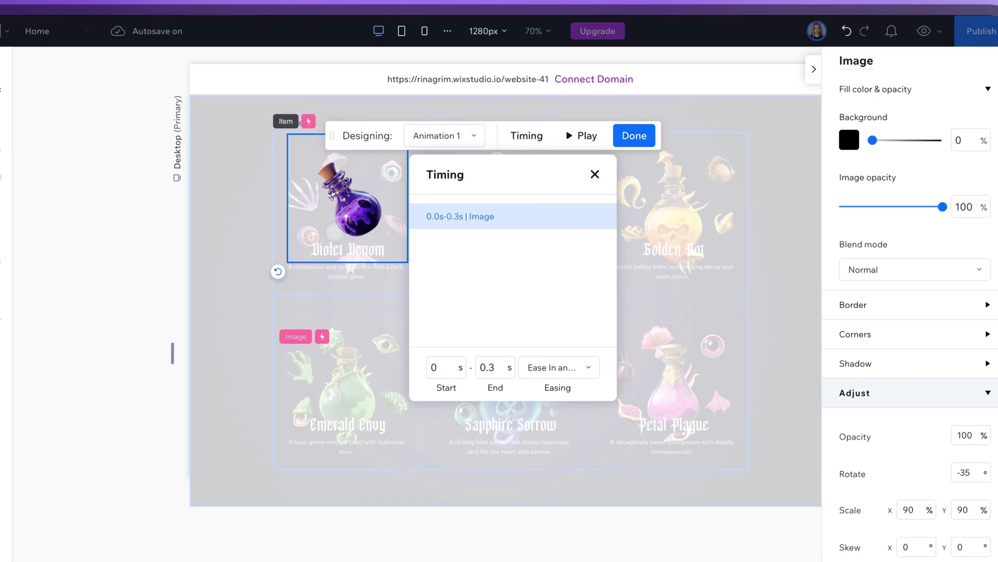
click(582, 135)
click(642, 136)
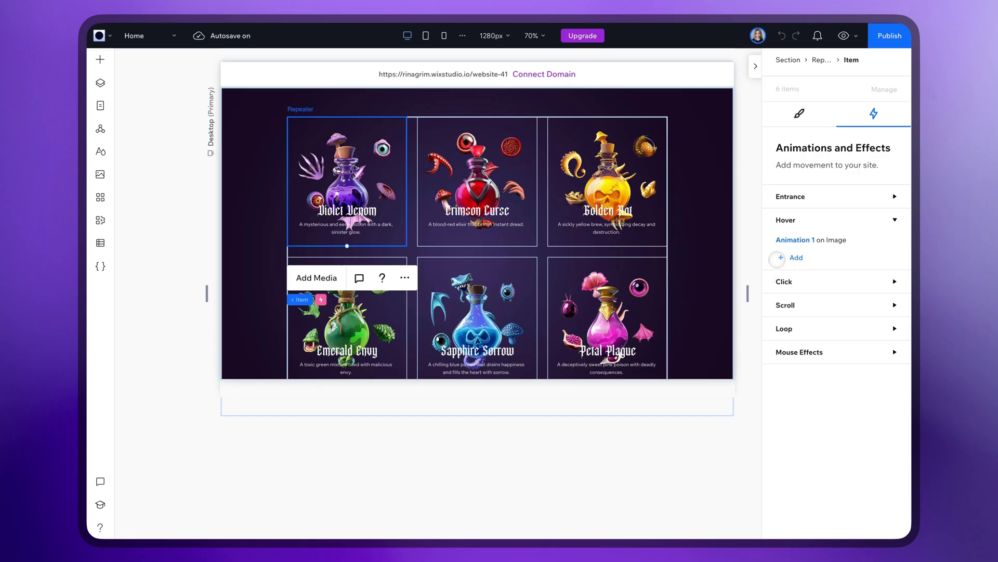
Add a second hover animation to the item, targeting the ingredients image, and create a custom animation for it.
click(779, 258)
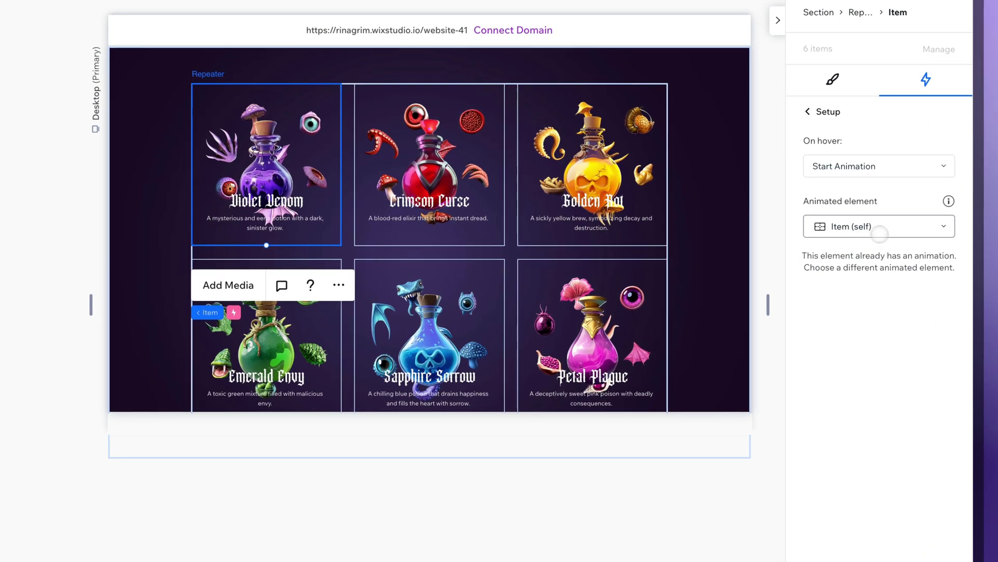
click(880, 227)
click(866, 363)
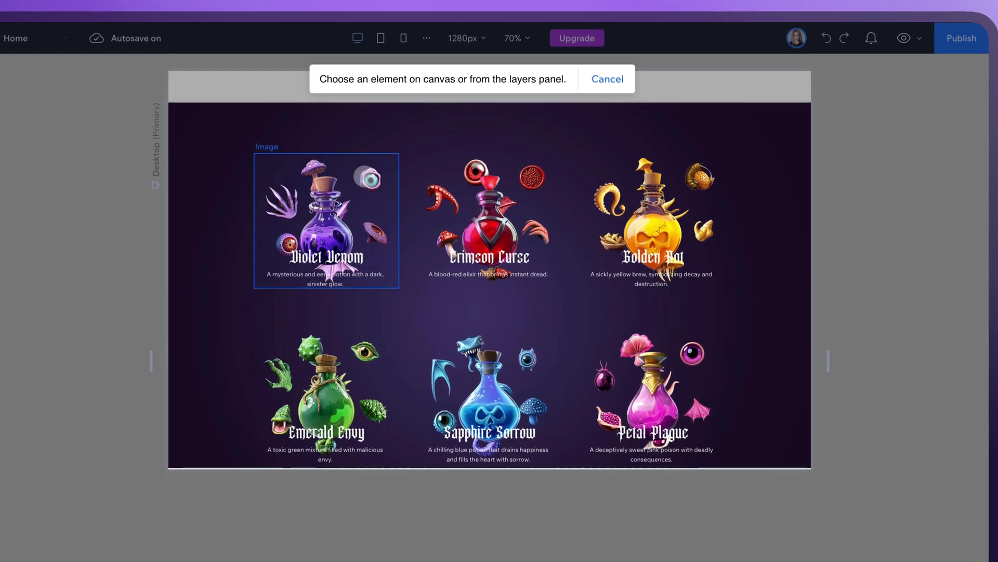
click(326, 220)
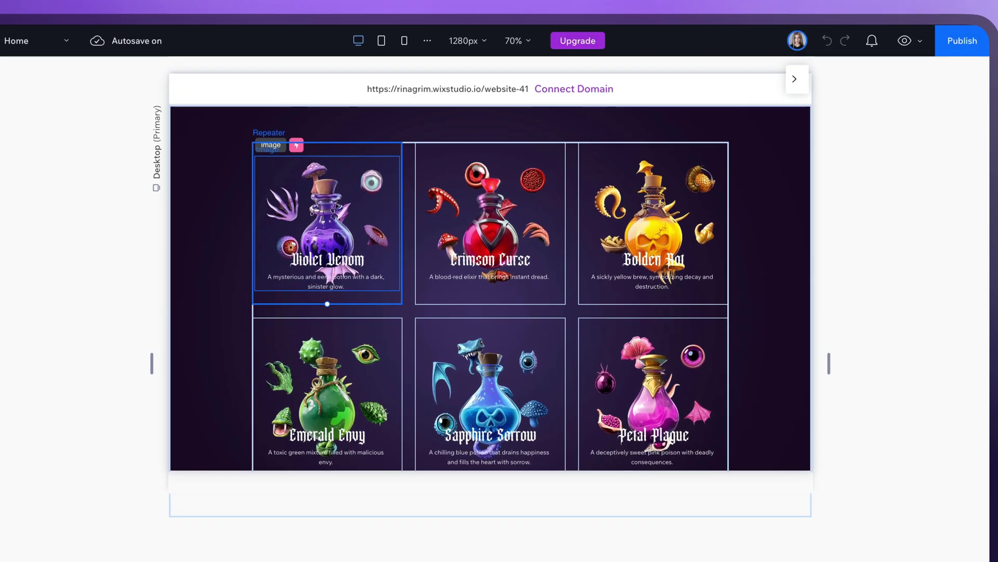
click(939, 323)
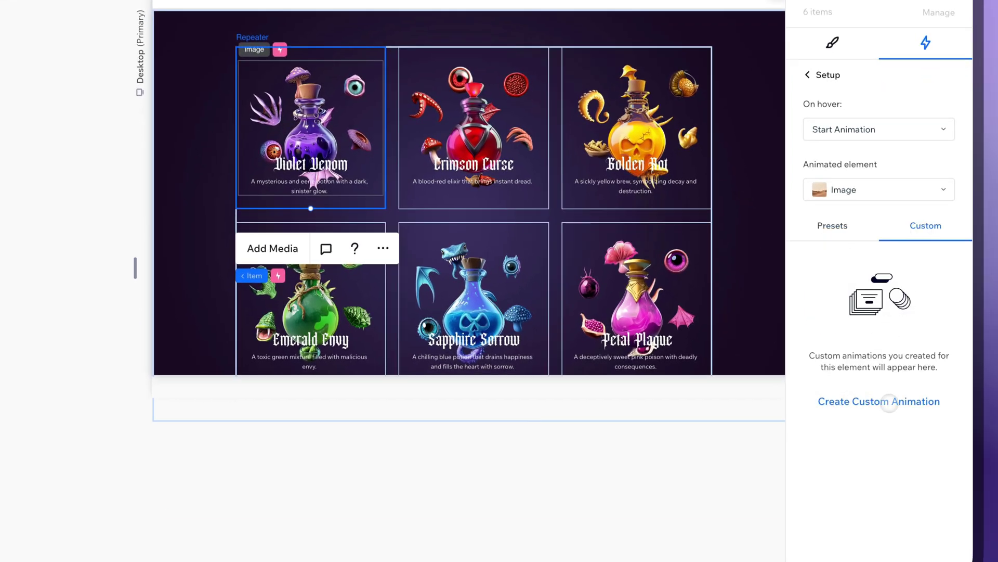
click(890, 402)
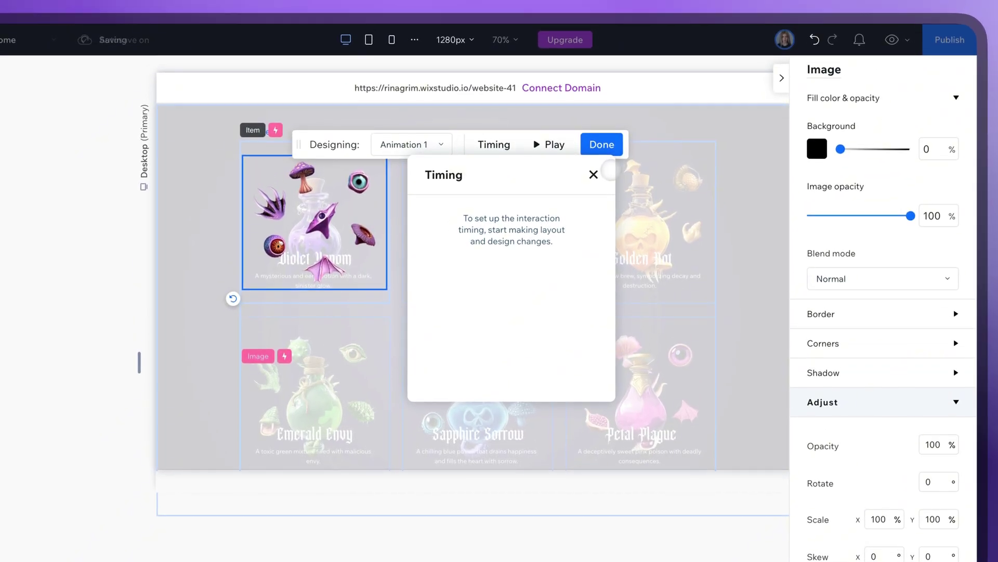
In the initial state of the ingredients image, set the opacity to 0% and the rotation to 45°.
click(594, 174)
click(424, 143)
click(401, 195)
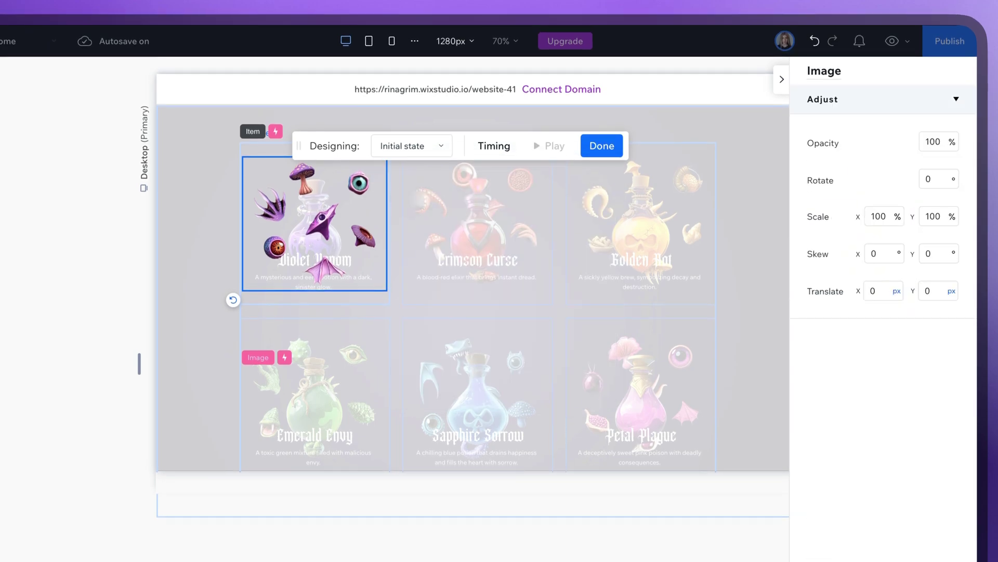
click(936, 142)
text(0)
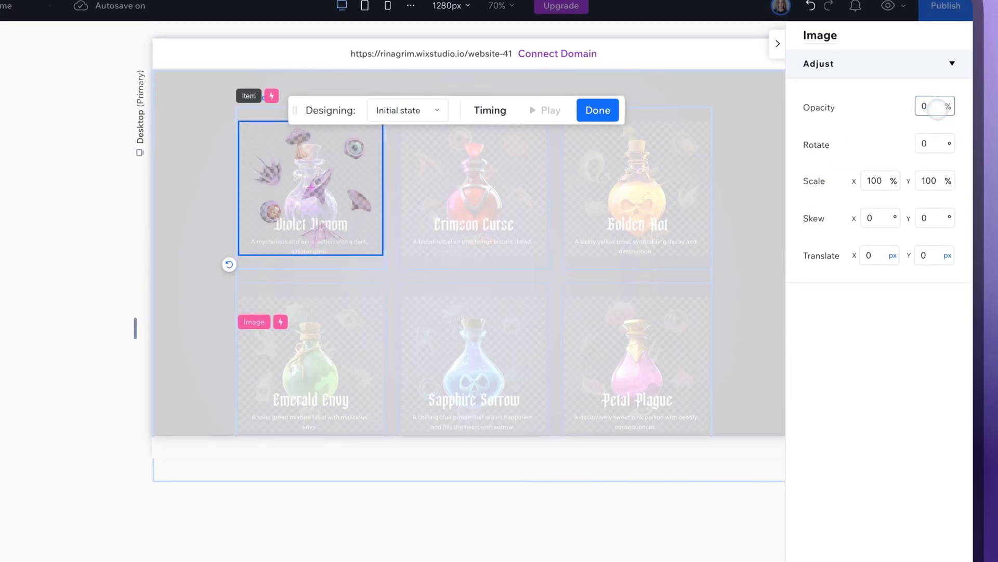
key(Tab)
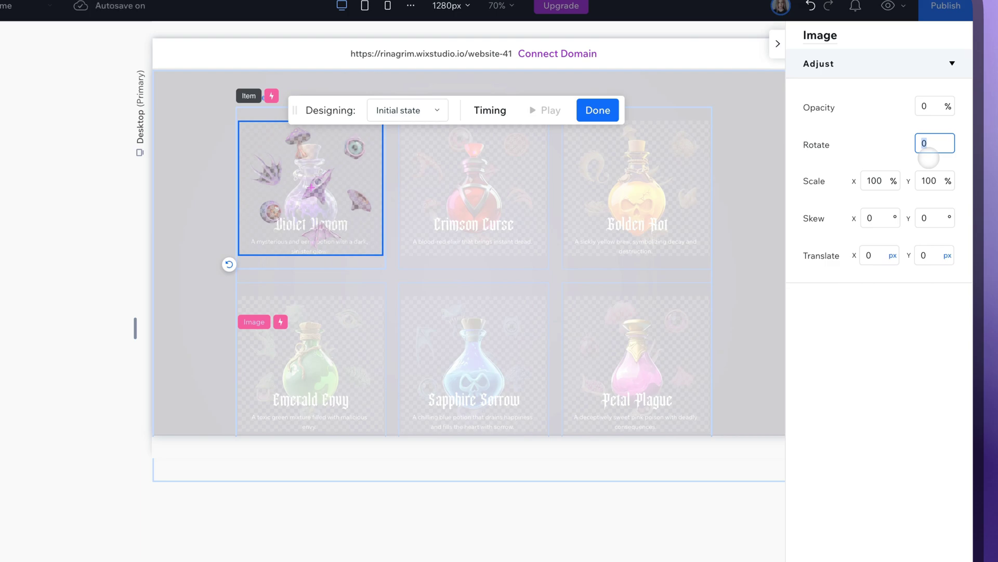
key(Return)
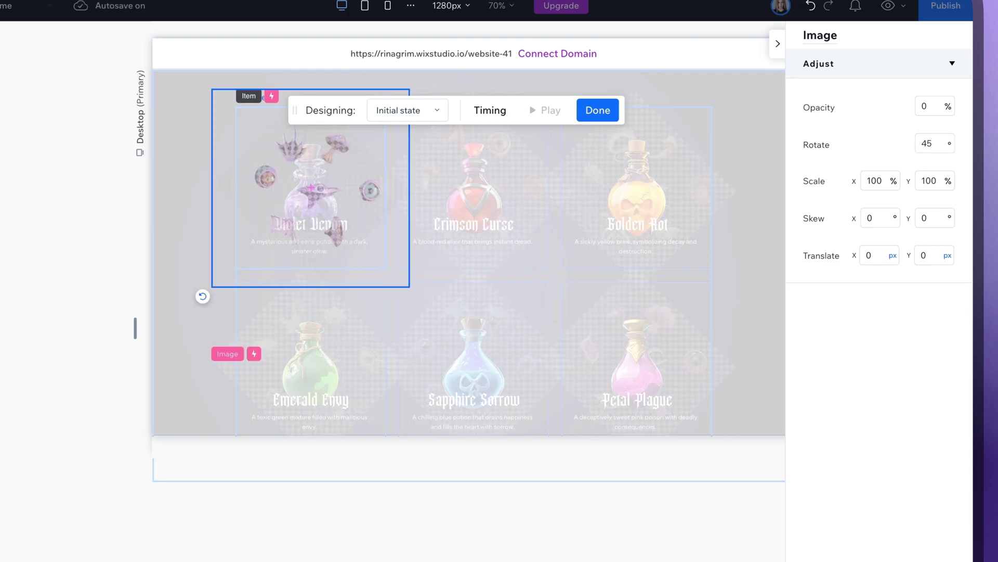
Set the ingredients' initial scale to 50% on both axes and Y translation to -25 px, and finish the animation.
click(883, 182)
click(931, 185)
text(50)
click(944, 257)
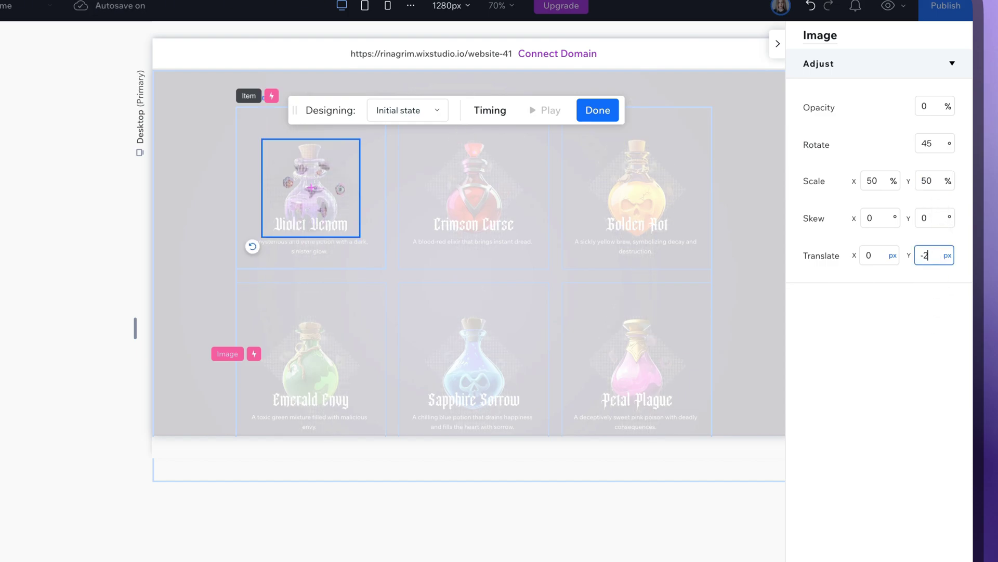
key(Return)
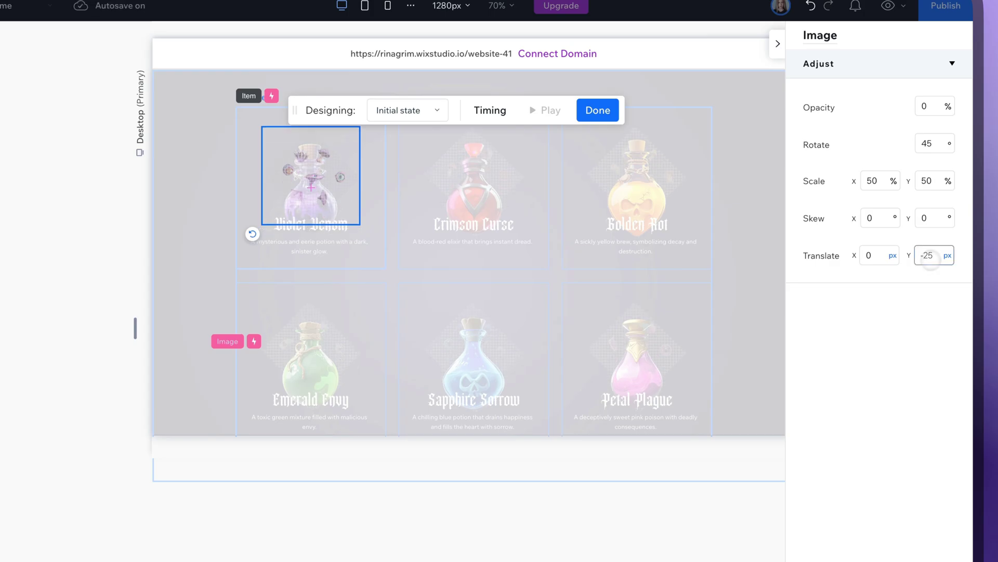
click(851, 516)
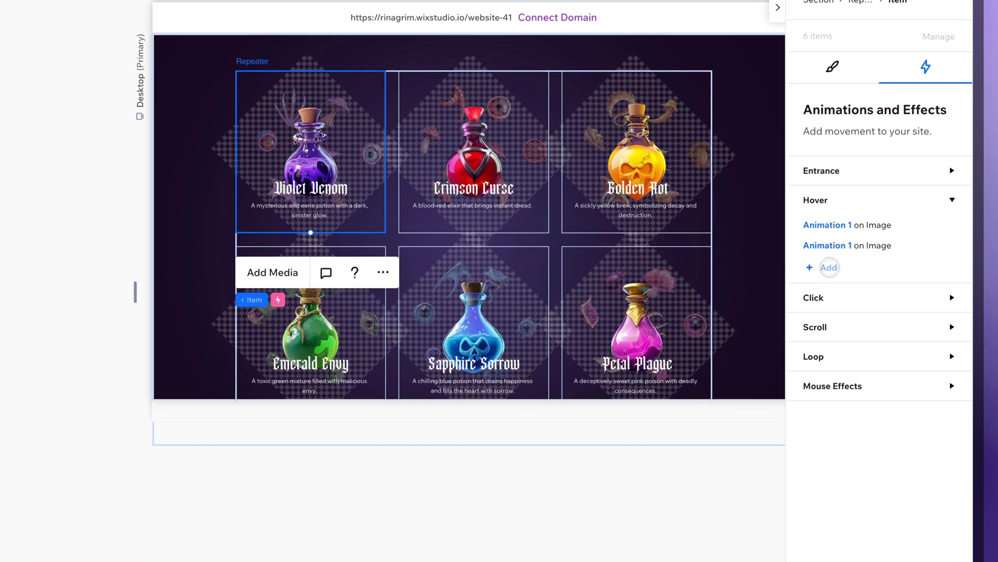
Add a third hover animation to the item, targeting the text stack, with the Move preset.
click(830, 204)
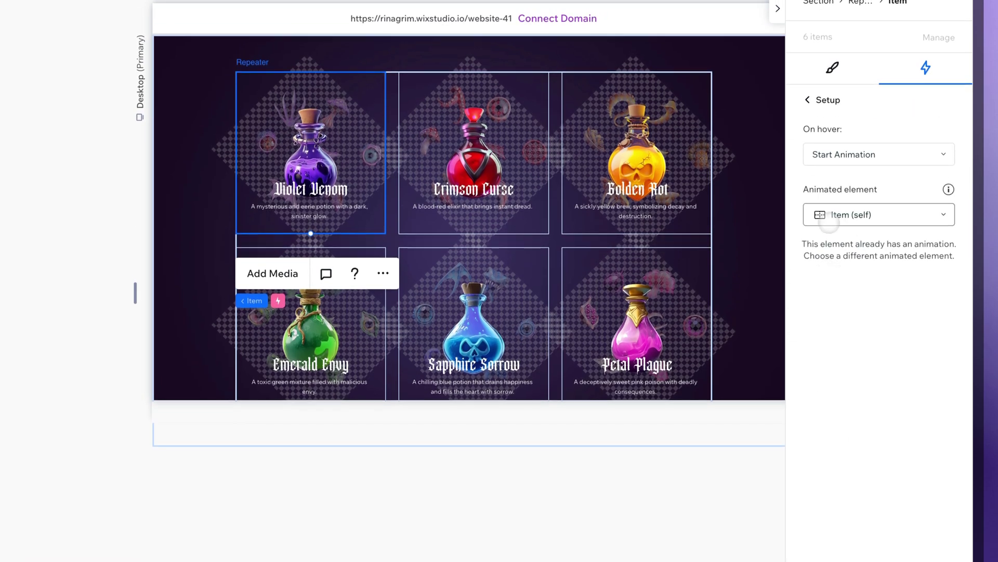
click(851, 214)
click(858, 352)
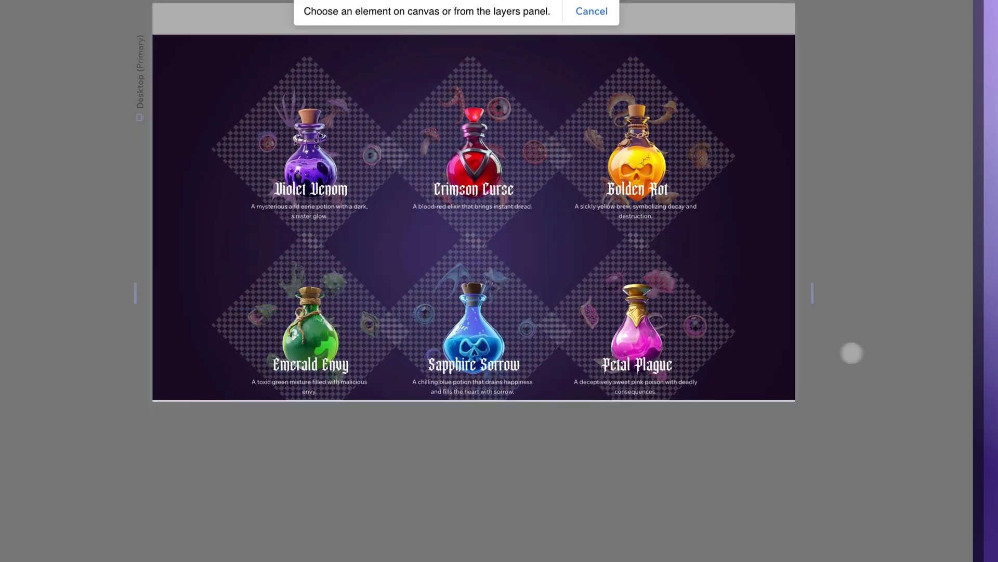
click(296, 254)
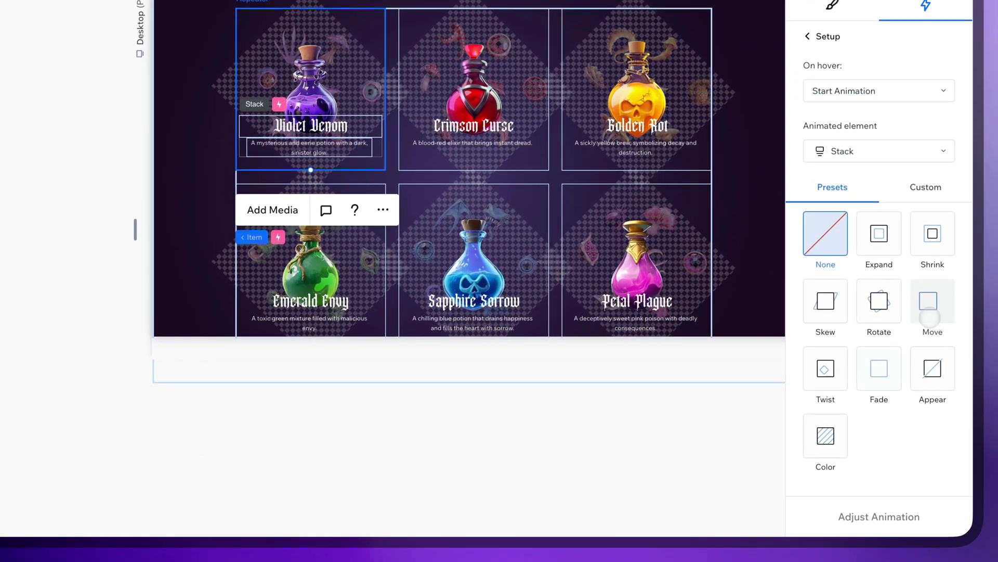
click(936, 318)
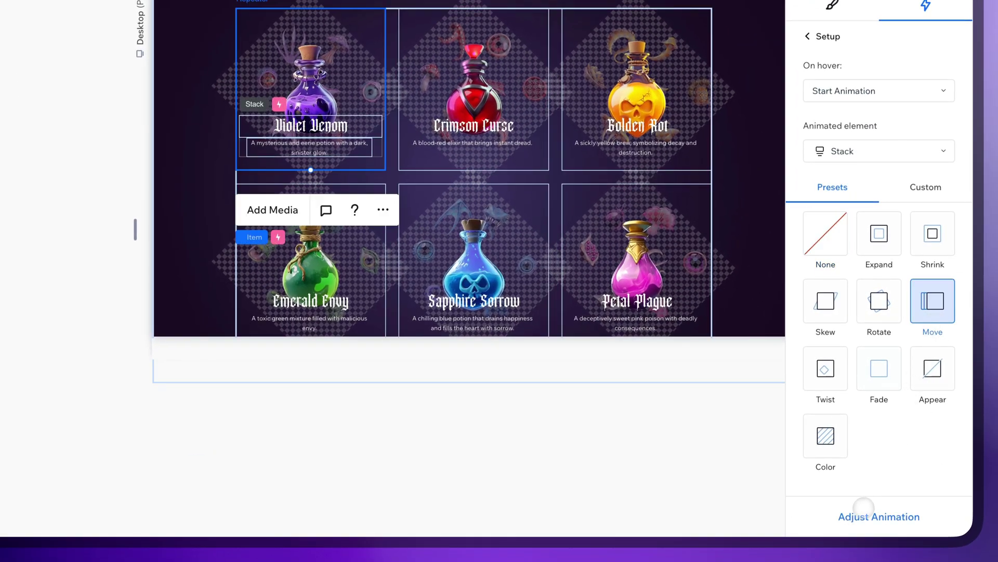
Adjust the stack's Move animation to In to current position, with a distance of 200 px and a duration of 0.4 s.
click(879, 517)
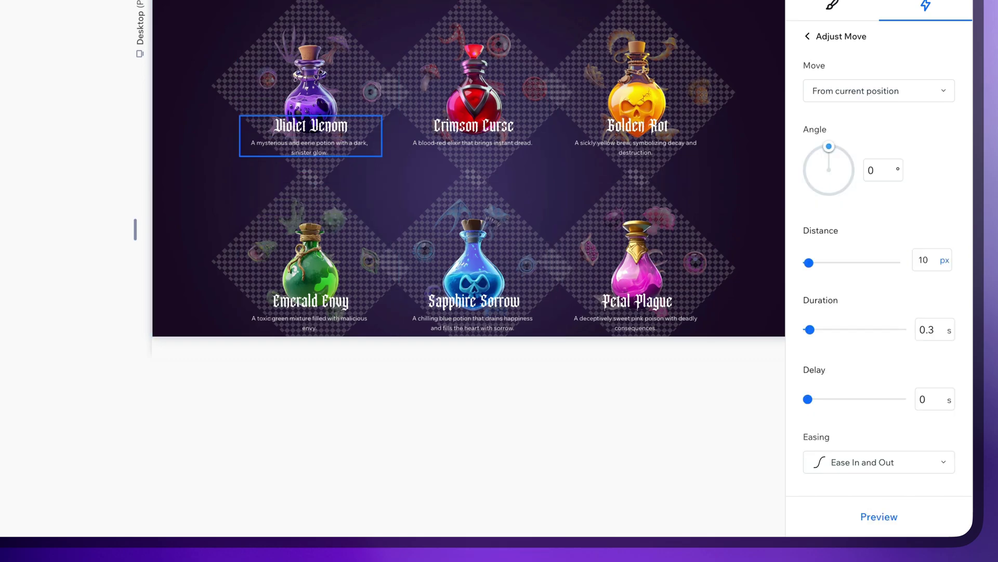
click(878, 92)
click(858, 145)
click(929, 262)
double_click(928, 375)
text(200)
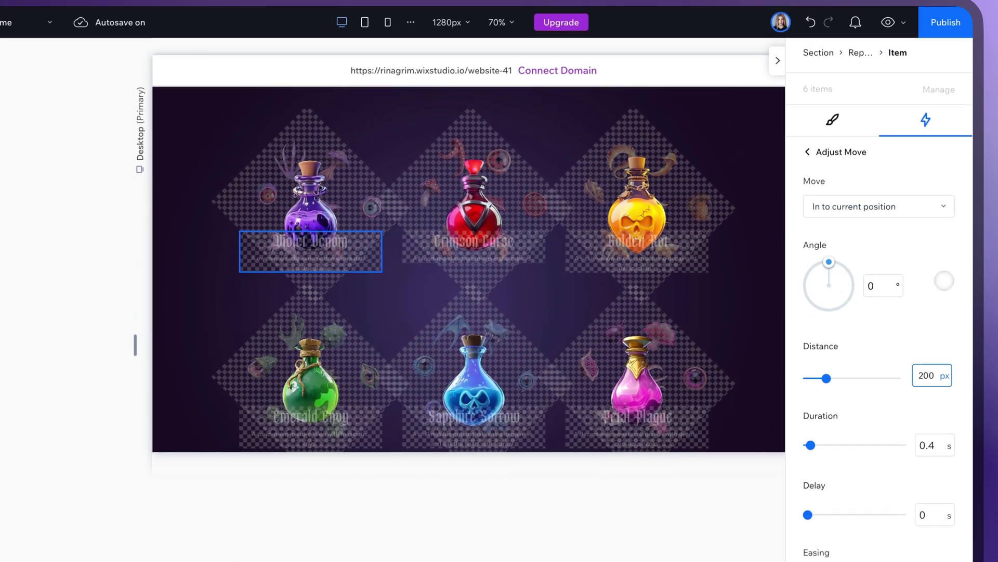
Check the hover animations on the potion items in the site preview.
click(827, 125)
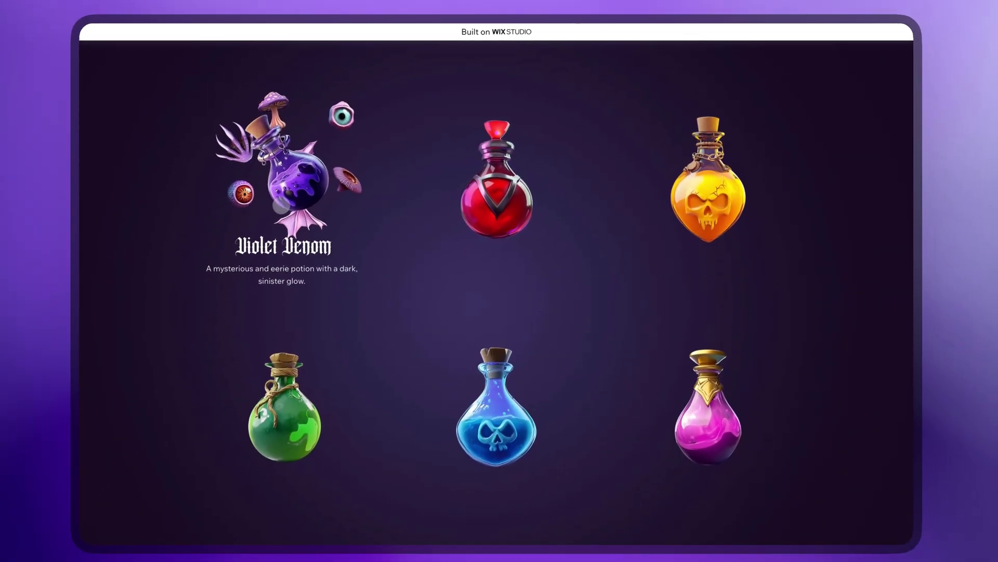
mouse_move(472, 202)
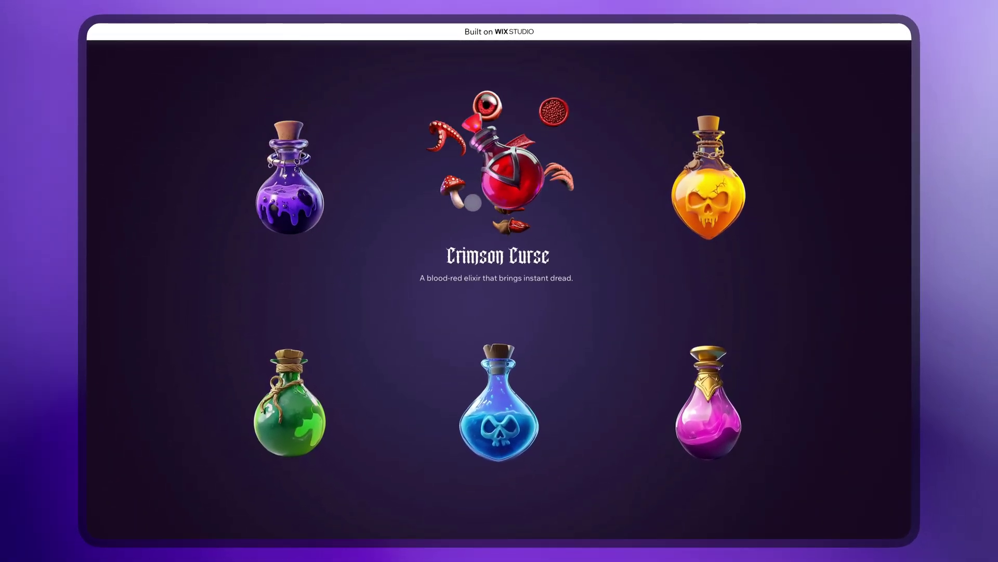
mouse_move(682, 195)
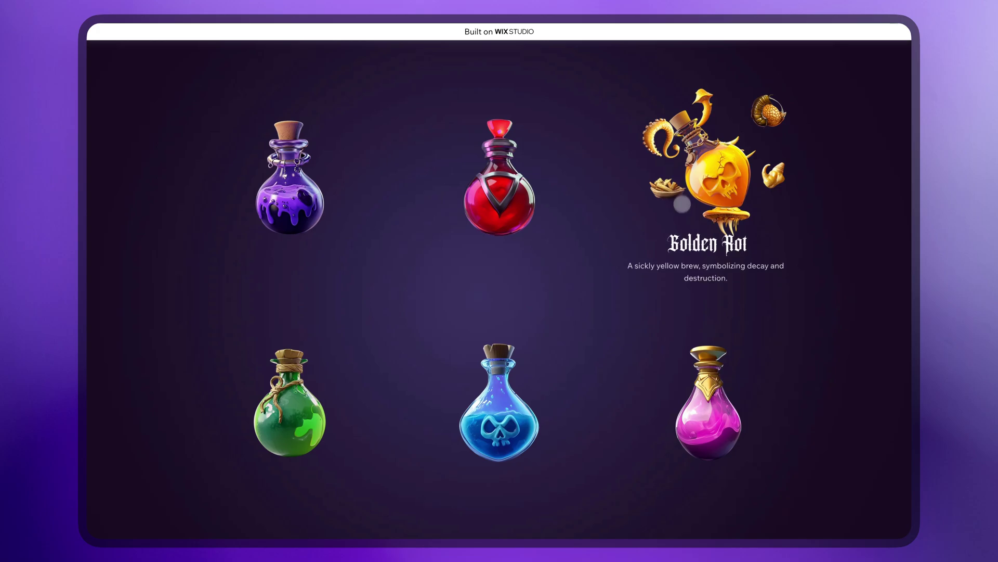